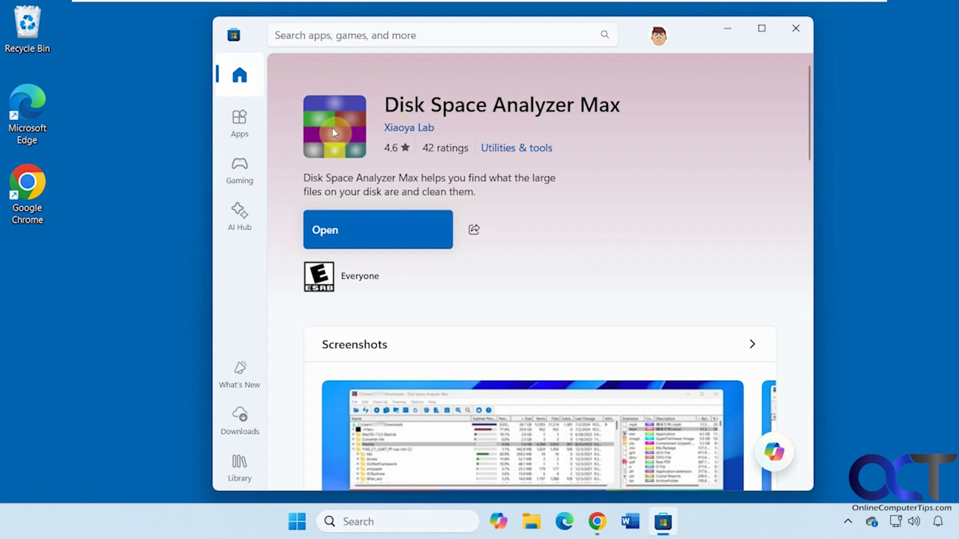
Launch Disk Space Analyzer Max from its Microsoft Store page to reach the Select Drives dialog.
left_click(380, 229)
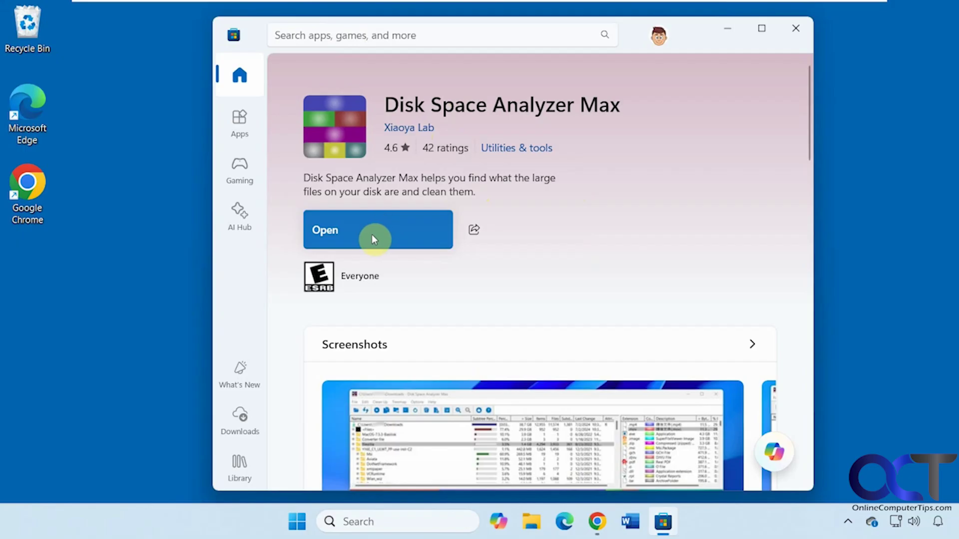
left_click(371, 234)
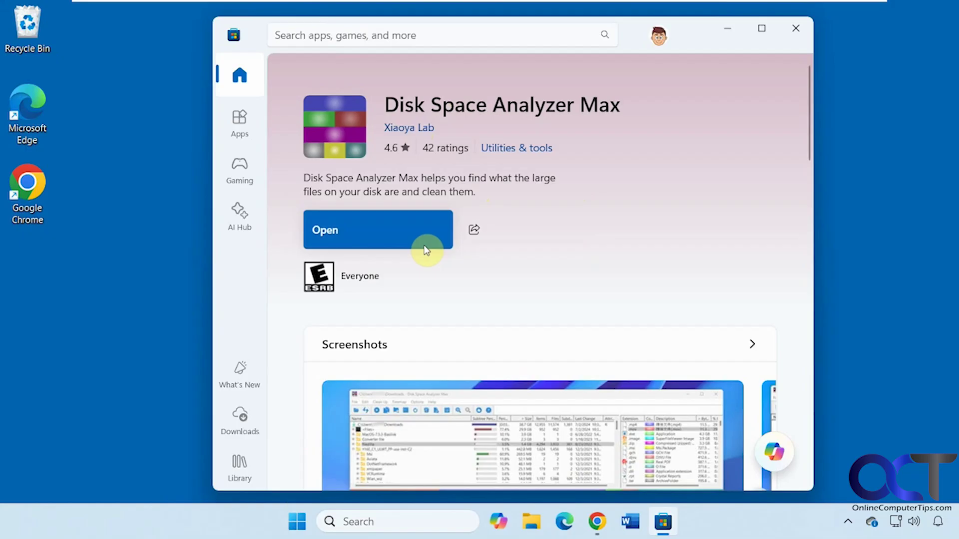
left_click(410, 240)
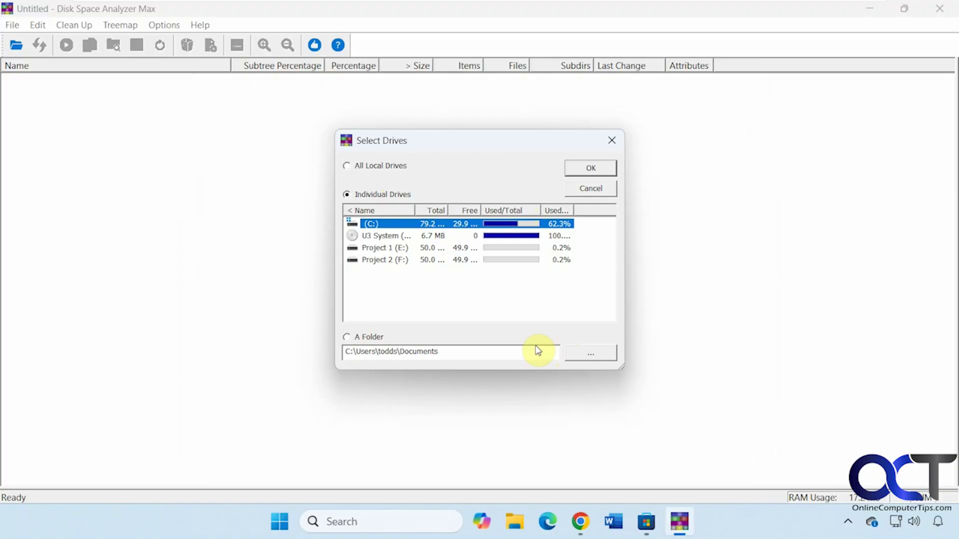
Confirm Individual Drives with C: selected to begin scanning the C: drive.
left_click(590, 169)
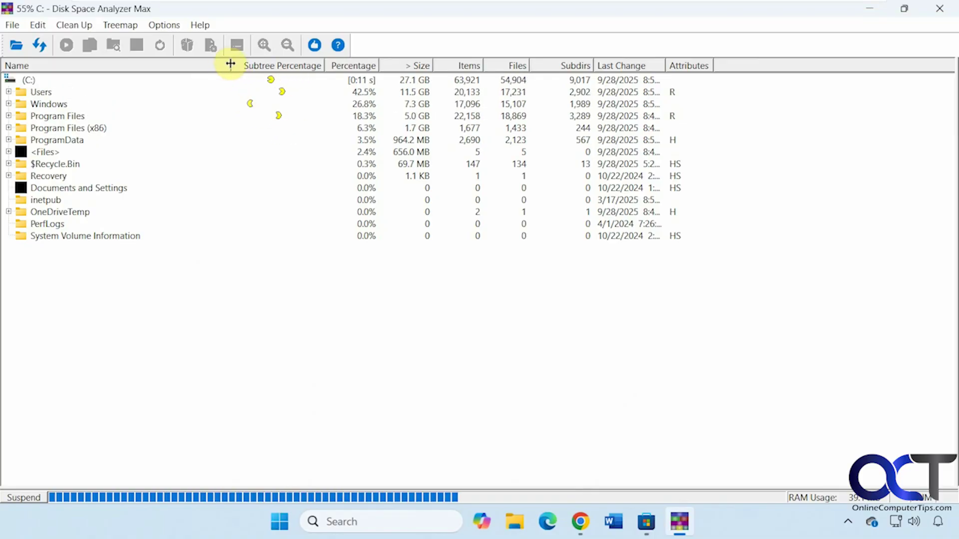
Narrow the Name column of the folder list while the C: scan finishes.
left_click_drag(230, 64, 171, 66)
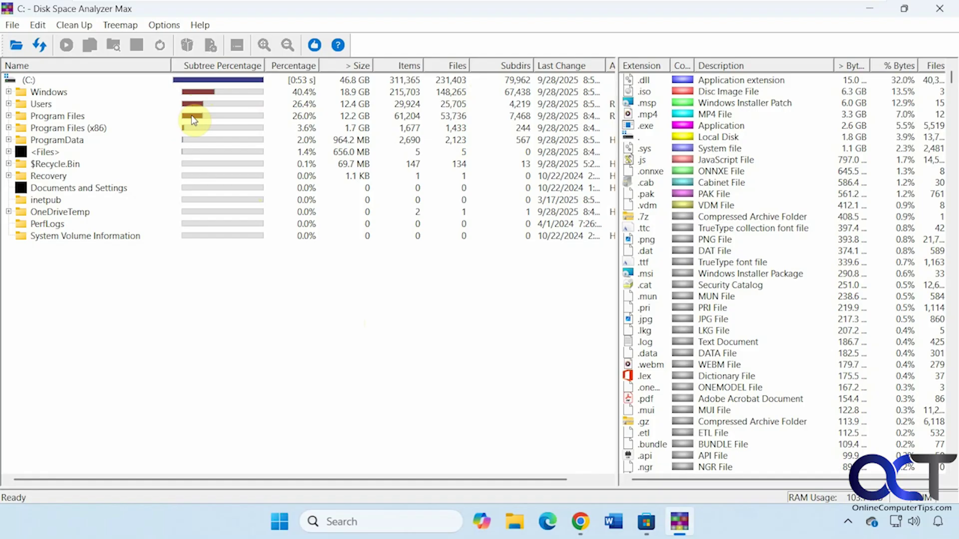
Peek into Windows, fit the Description and Bytes columns, and sort file types largest first.
left_click(8, 92)
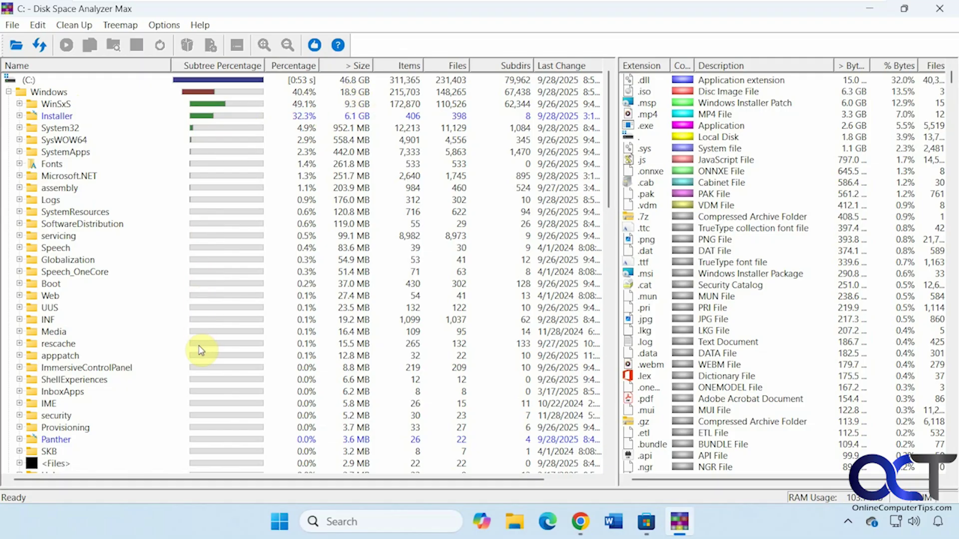
left_click(9, 92)
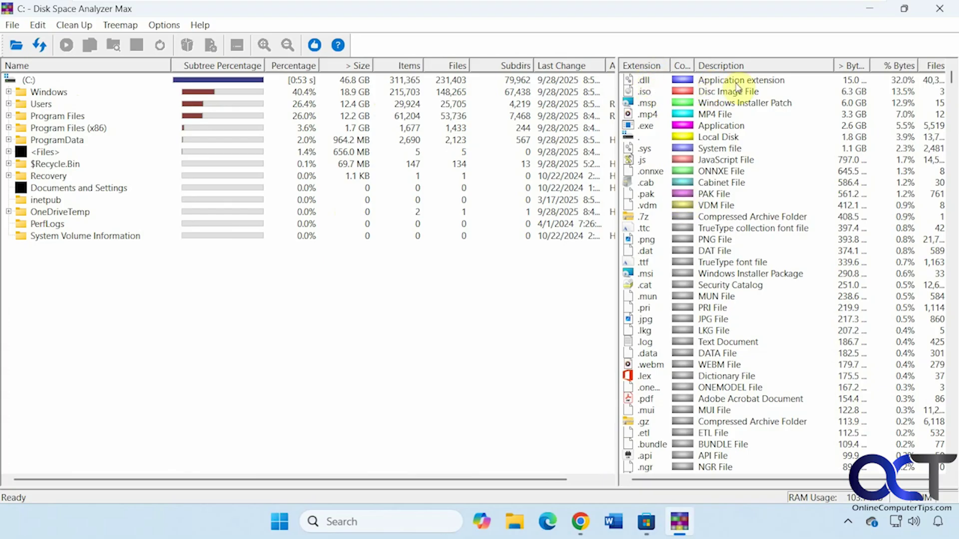
left_click_drag(833, 66, 807, 65)
double_click(840, 65)
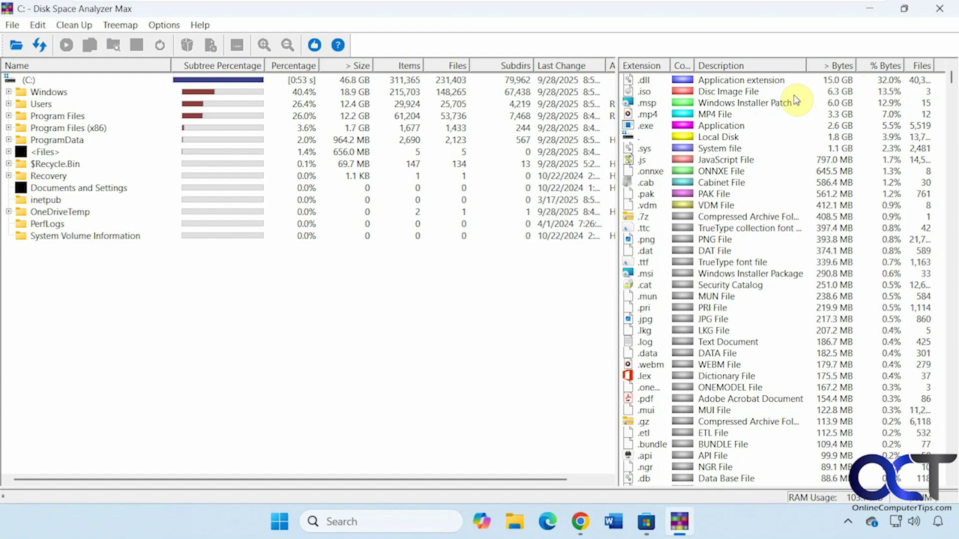
left_click(646, 67)
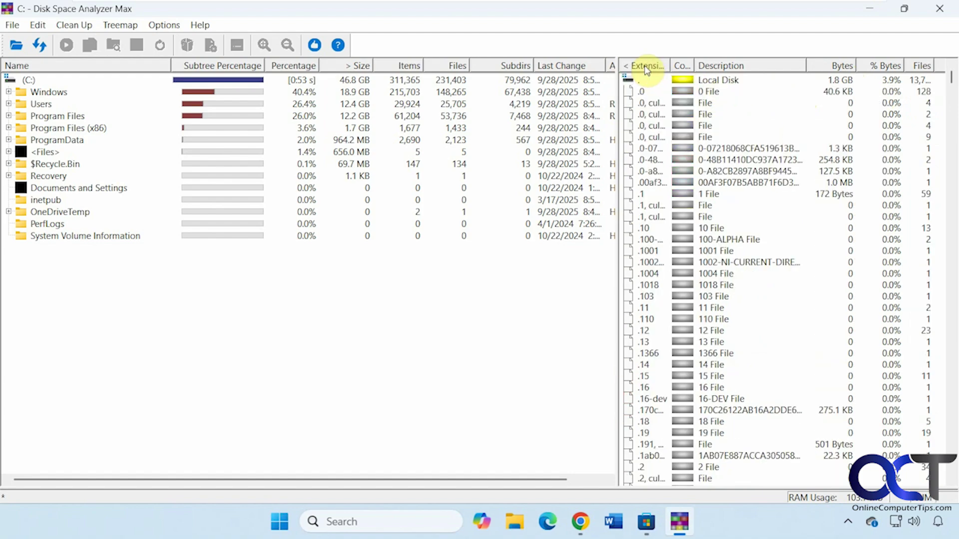
left_click(836, 68)
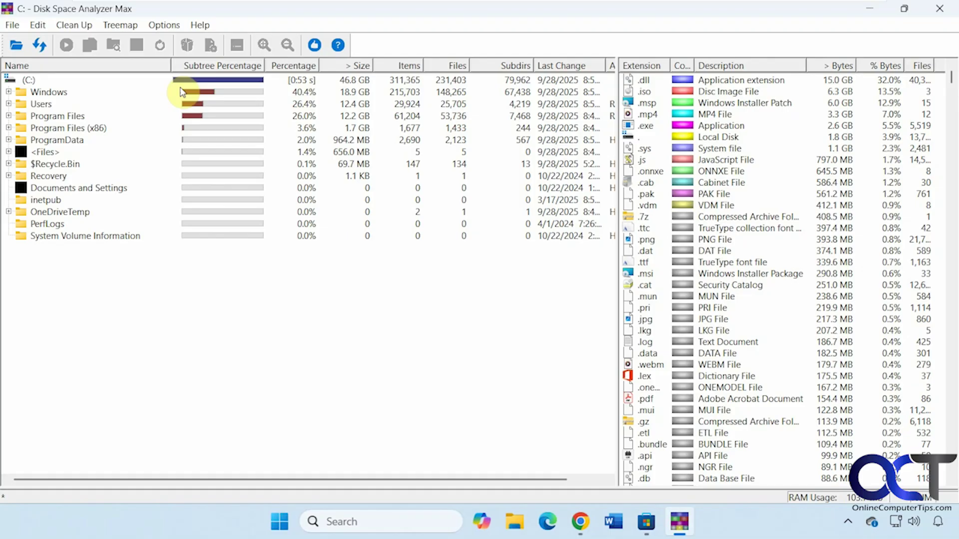
Drill through Users, the user's home, Documents and Misc to the MakuluLinux and Feren-OS .iso images.
left_click(9, 104)
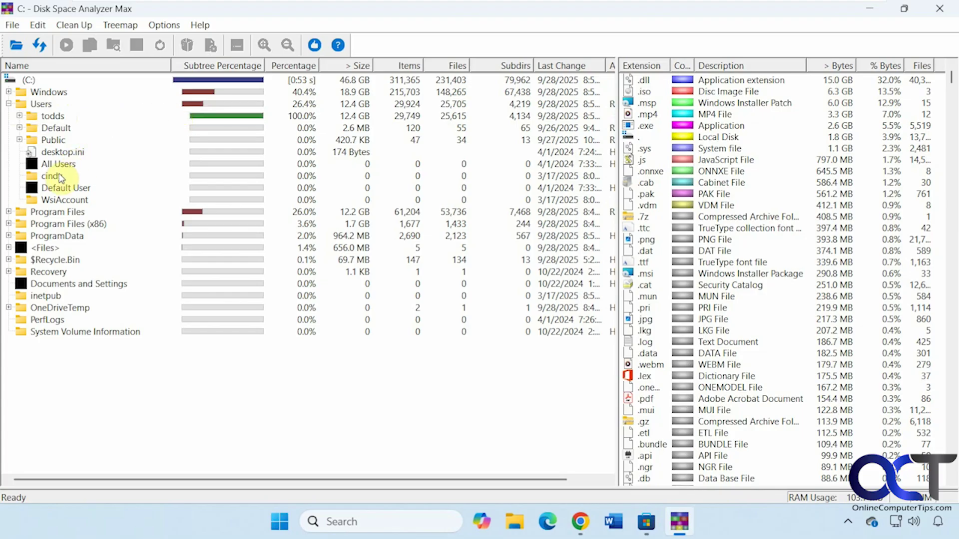
left_click(20, 116)
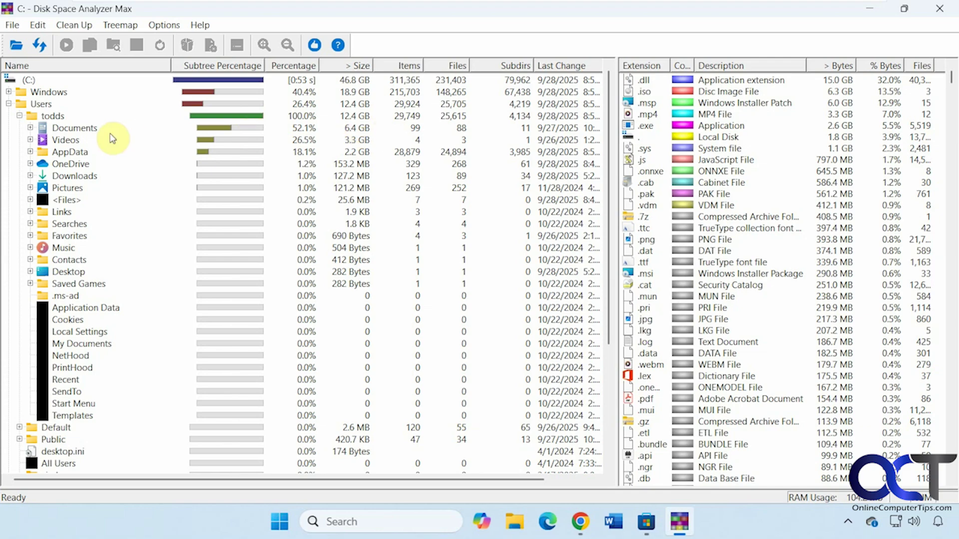
left_click(34, 130)
left_click(31, 129)
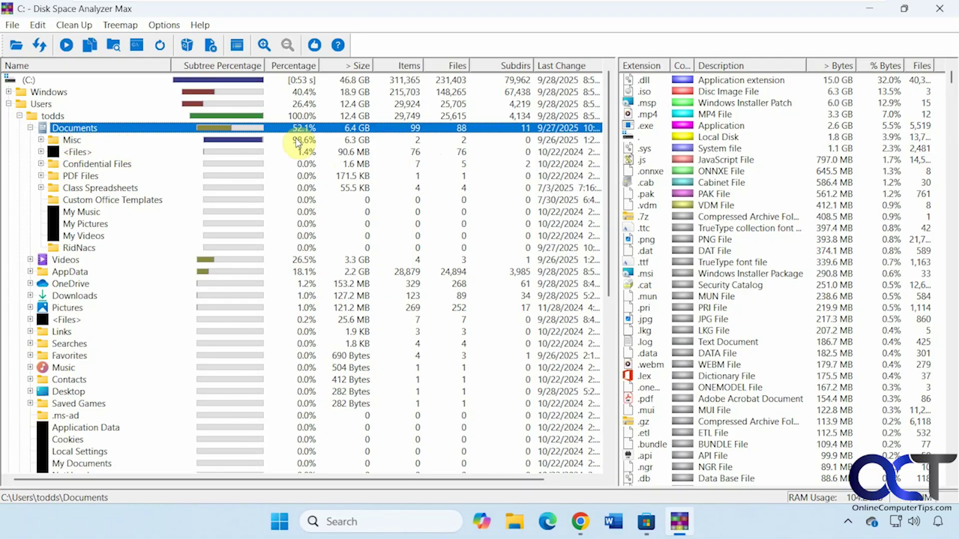
left_click(41, 141)
left_click(142, 153)
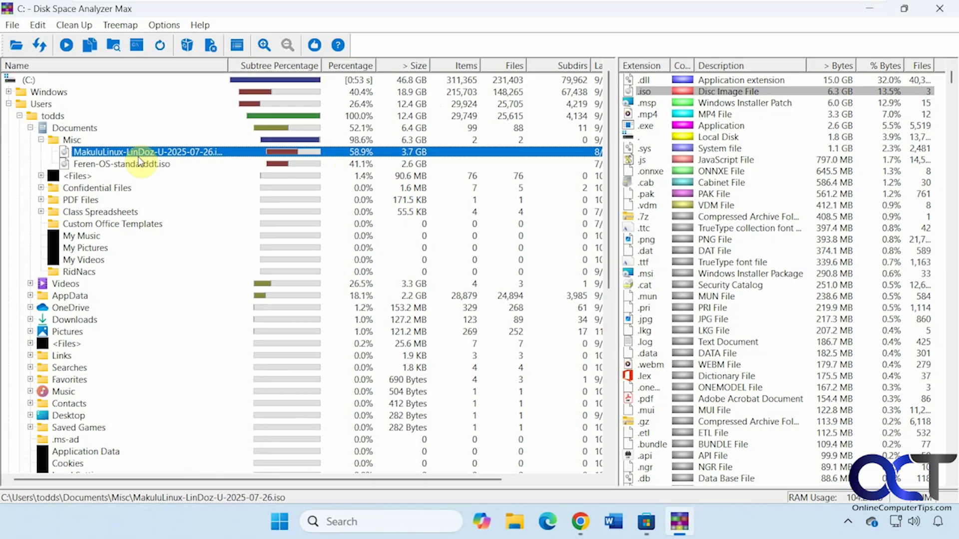
left_click(140, 165)
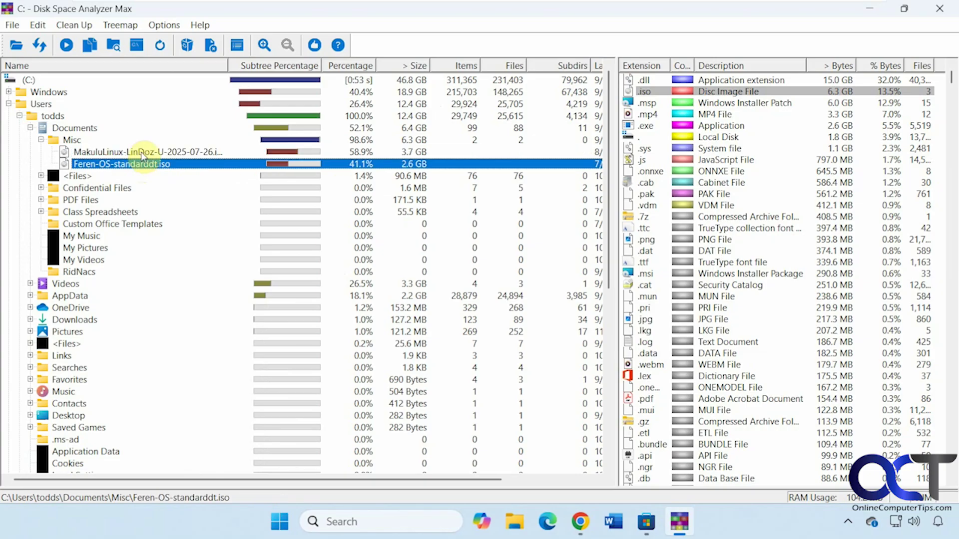
left_click(143, 154)
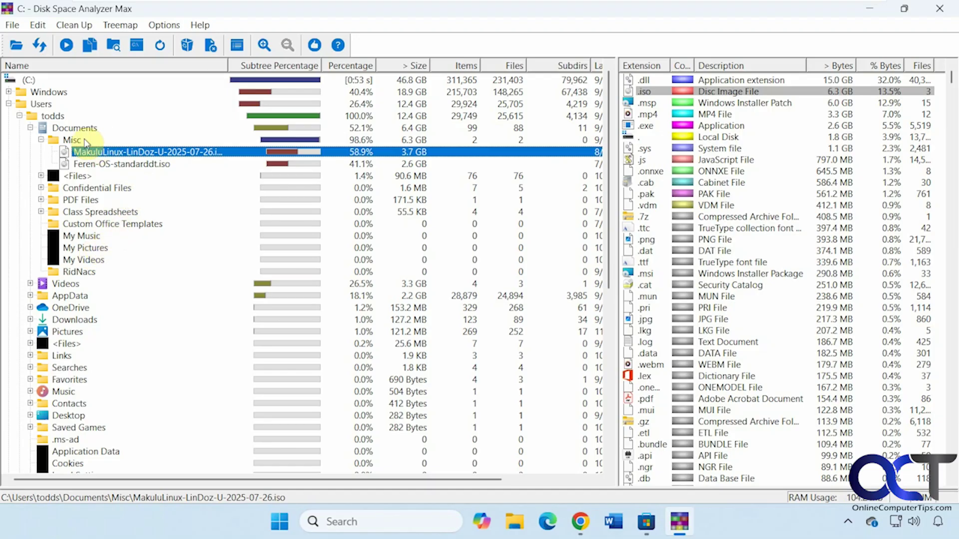
left_click(41, 140)
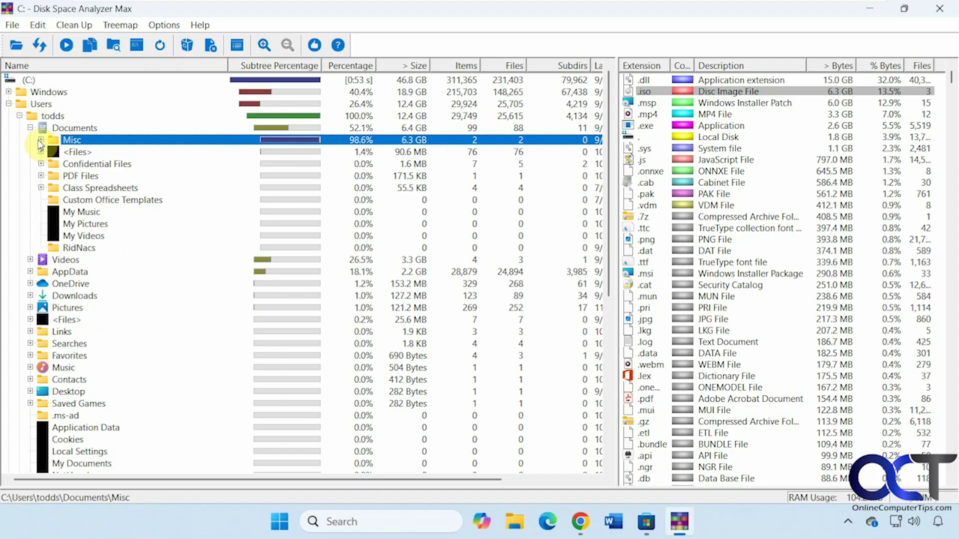
Collapse Users, try Percentage, Size and Items sorts, settle on Subdirs most-first, and open the Treemap menu.
left_click(9, 104)
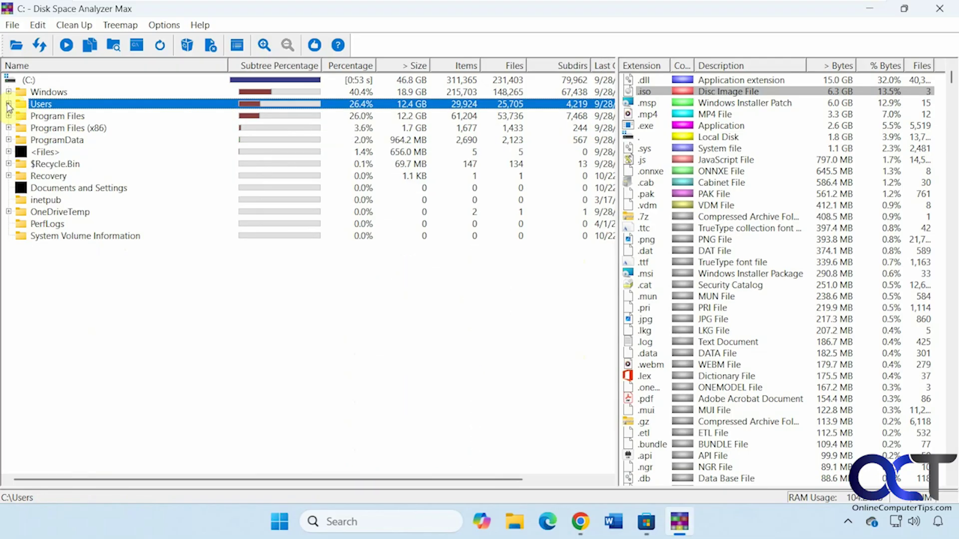
left_click(358, 68)
left_click(358, 67)
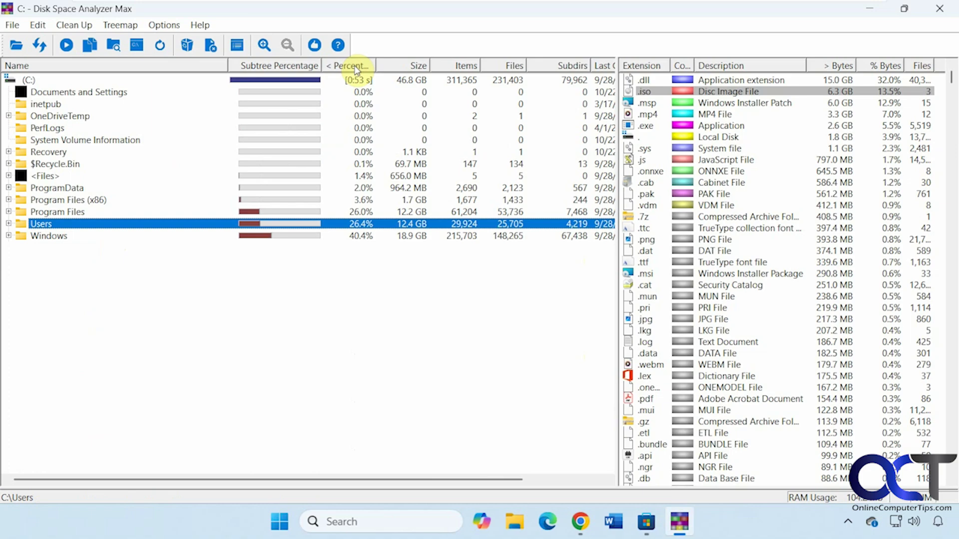
left_click(403, 68)
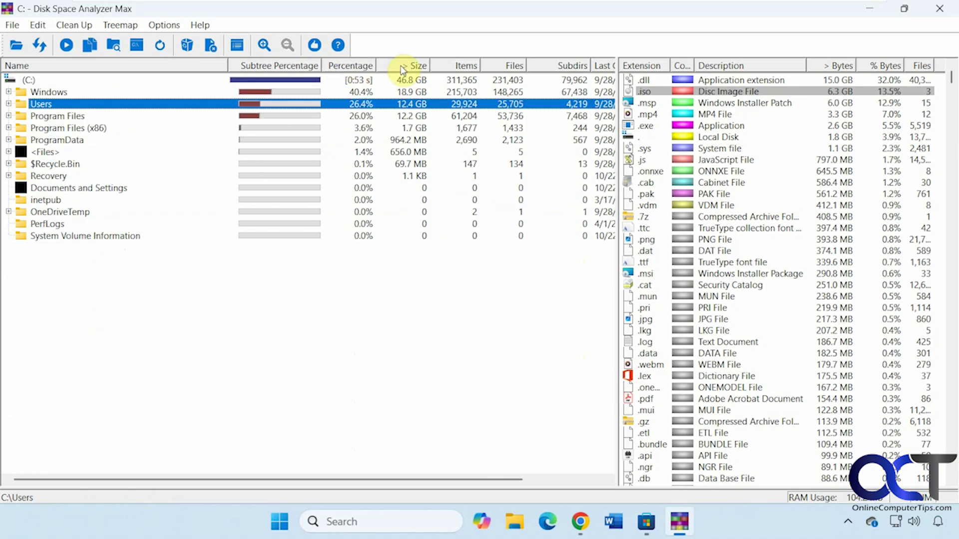
left_click(453, 68)
left_click(452, 67)
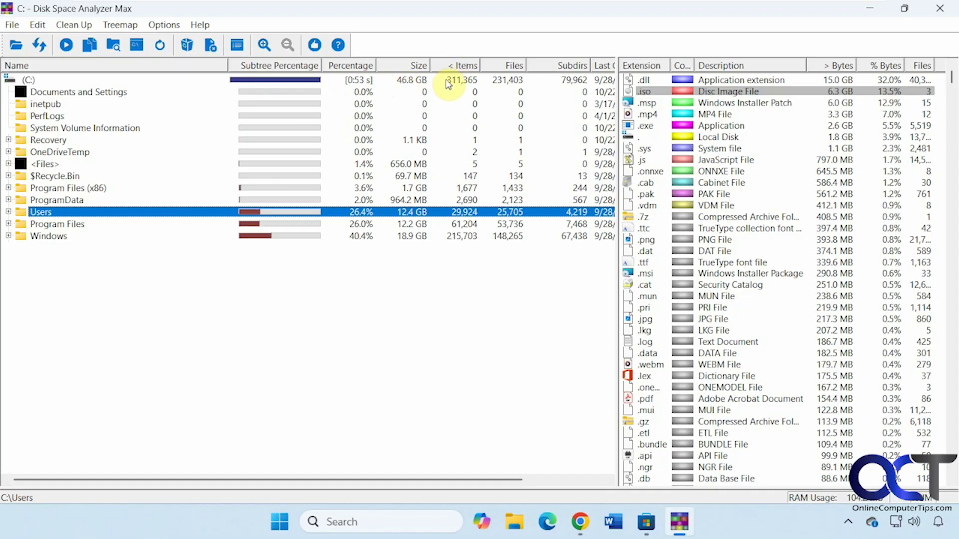
left_click(568, 67)
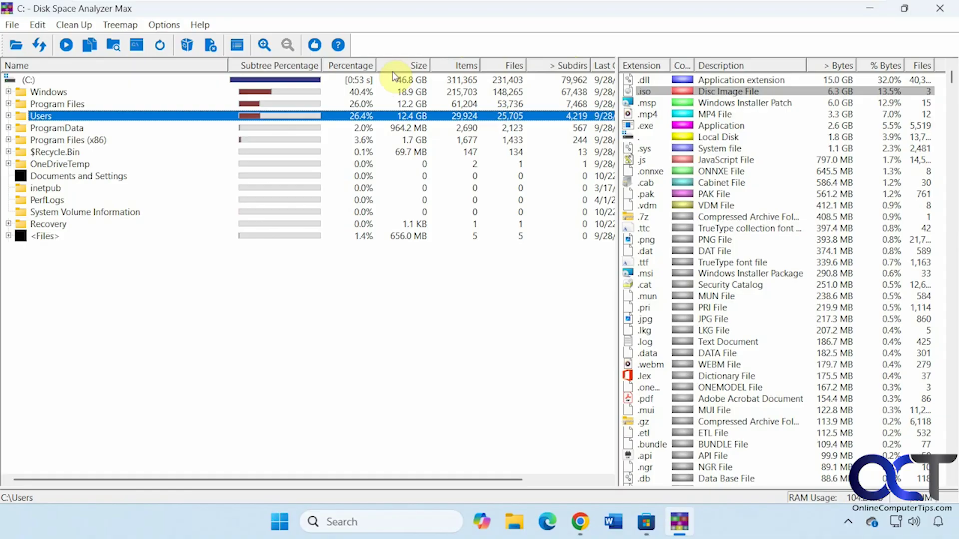
left_click(128, 27)
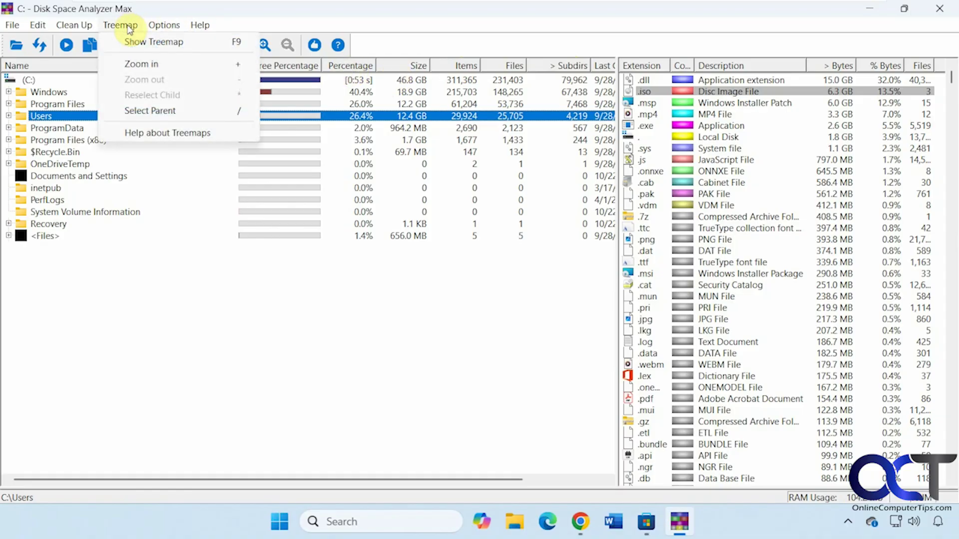
Show the treemap and identify the files behind the large red, cyan and small green blocks.
left_click(155, 43)
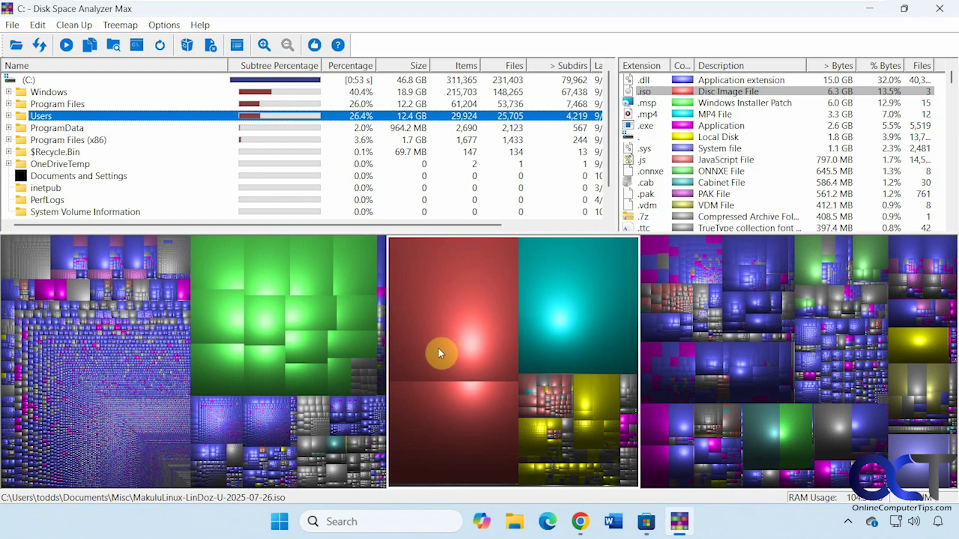
left_click(466, 289)
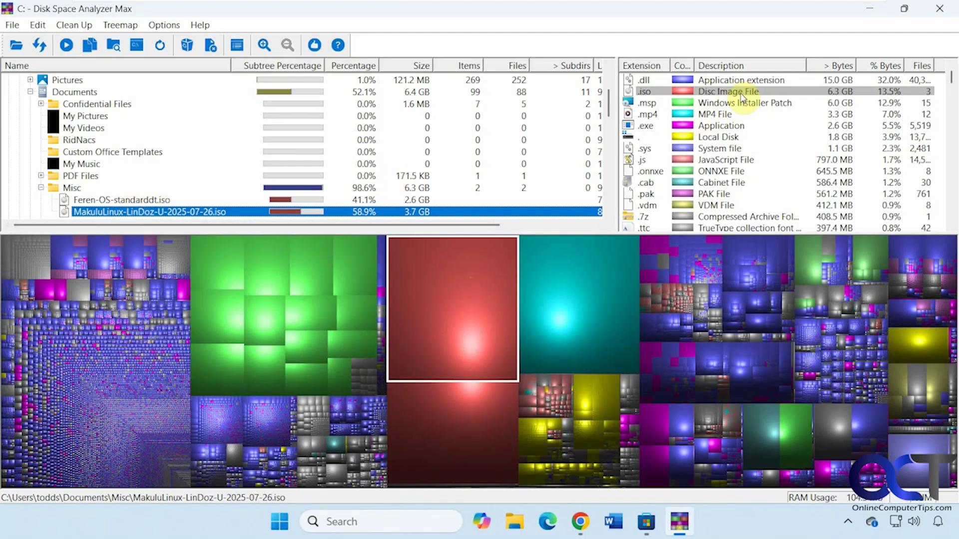
left_click(561, 335)
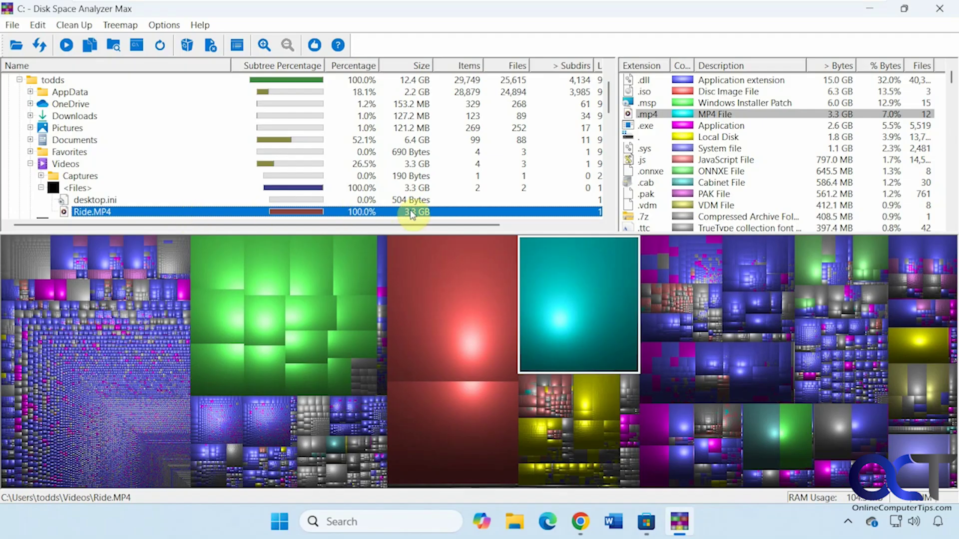
left_click(807, 252)
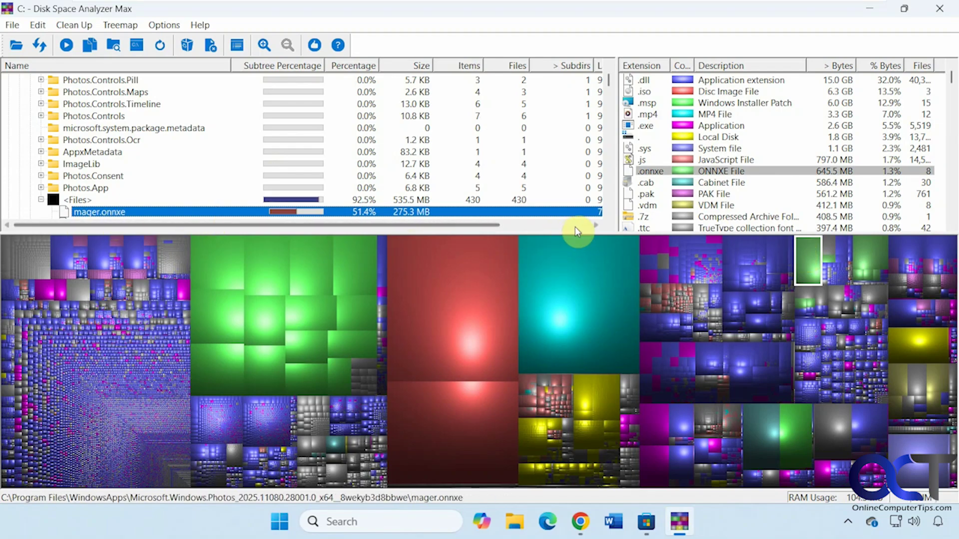
Inspect the green Installer .msp patch tiles, then highlight all .exe application files.
left_click(216, 270)
left_click(272, 263)
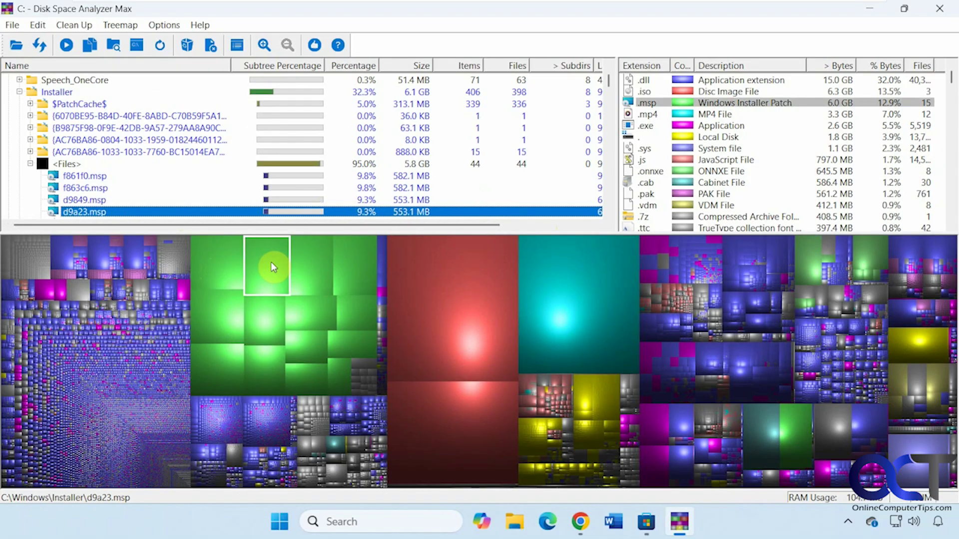
left_click(322, 265)
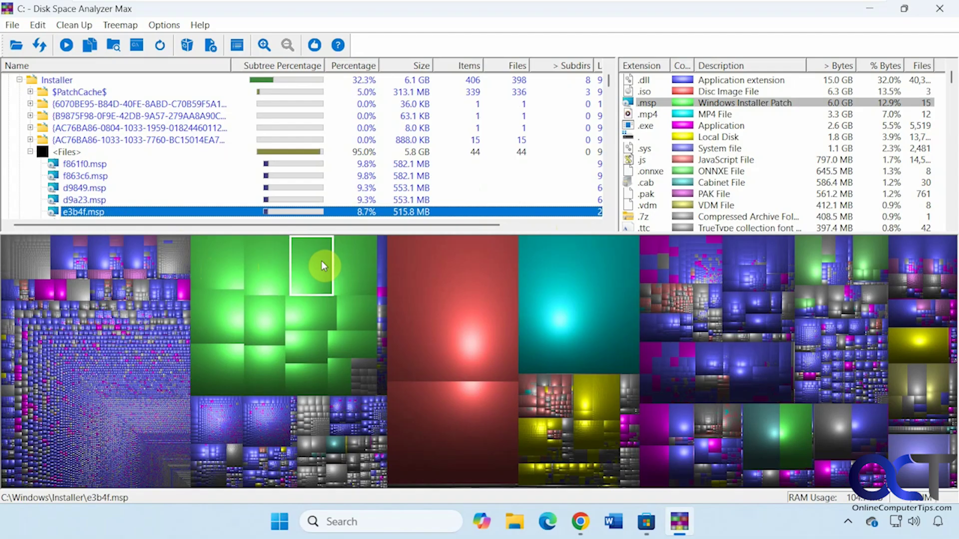
left_click(358, 259)
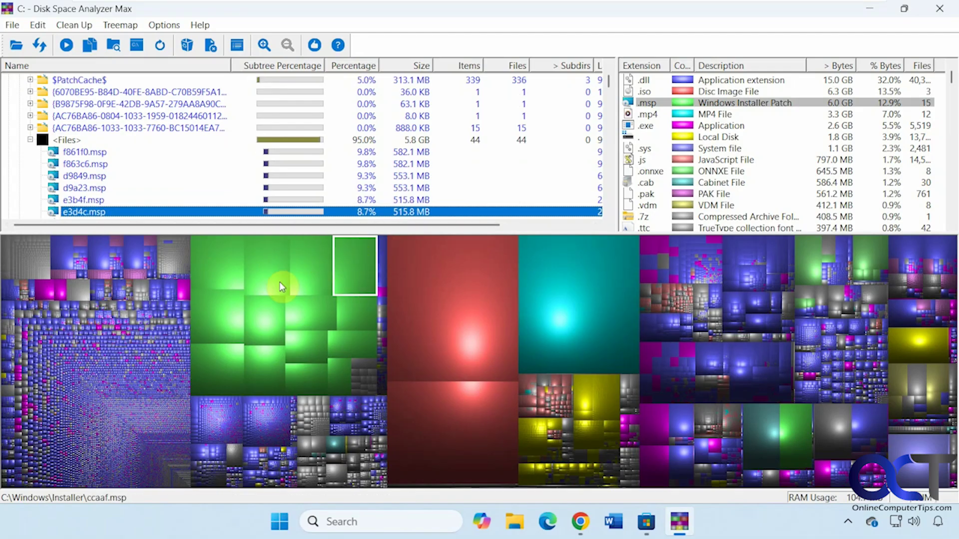
left_click(229, 306)
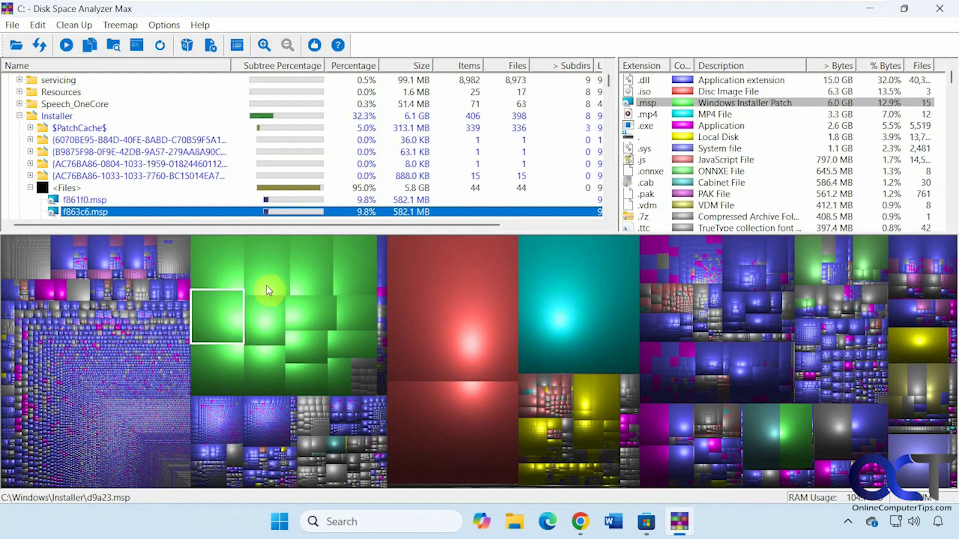
left_click(729, 127)
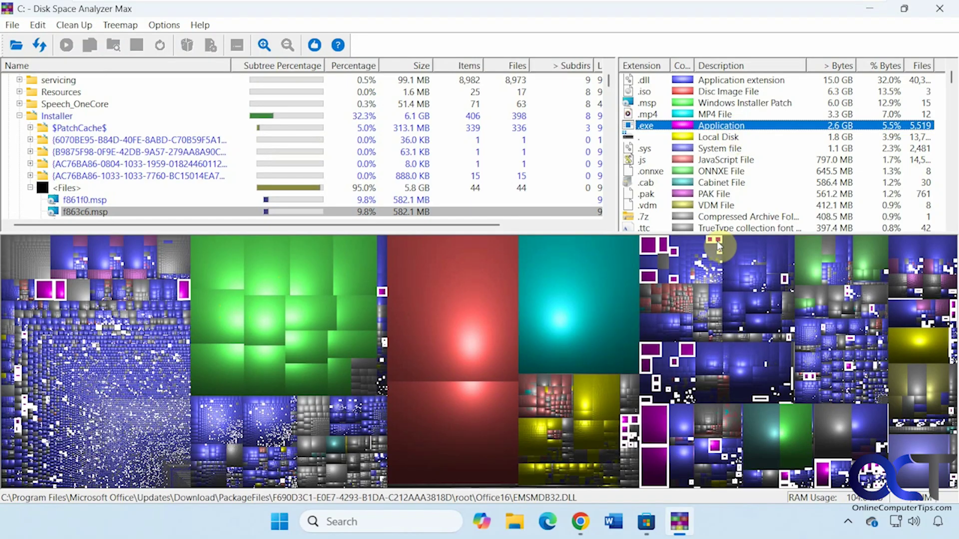
Identify SingleClientServicesUpdater.exe, highlight the JavaScript files, then select the 3.3 GB Ride.MP4 block.
left_click(649, 424)
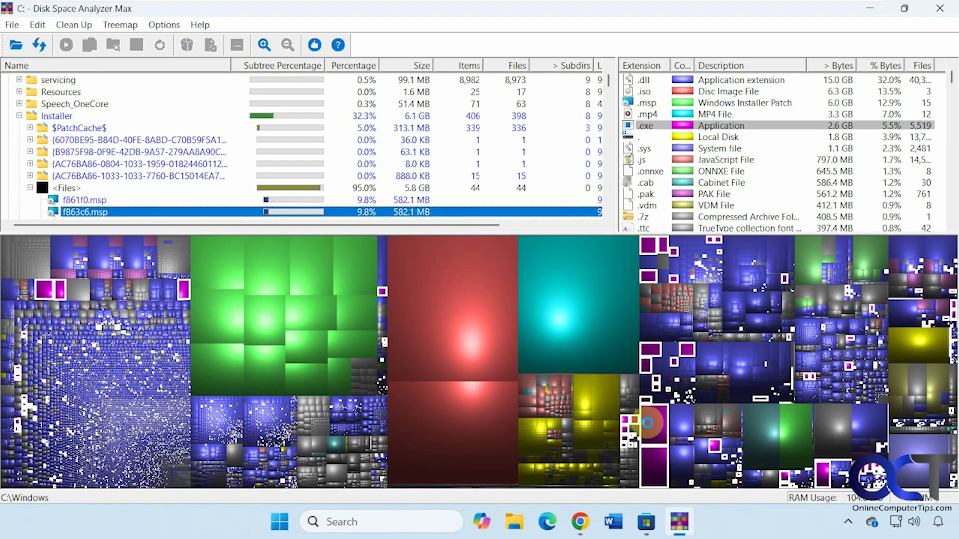
left_click(656, 462)
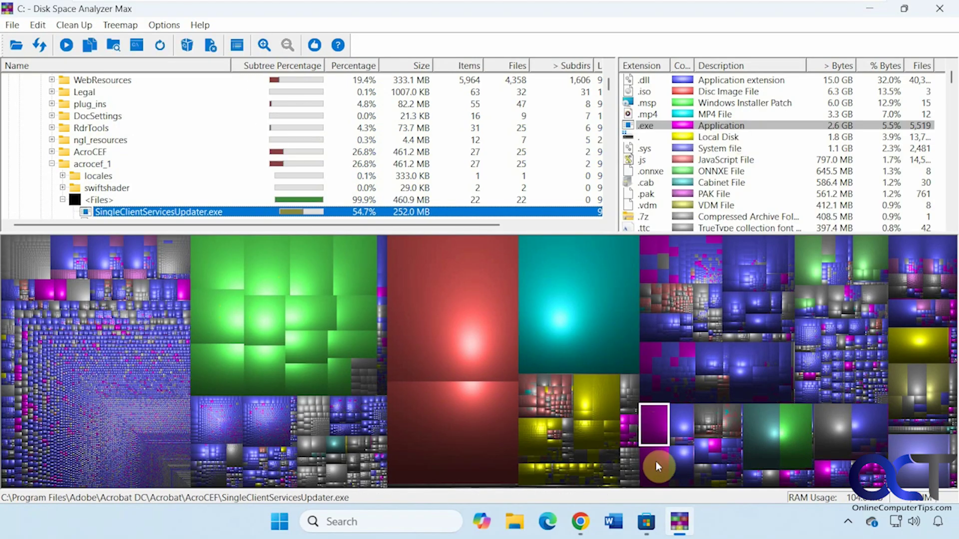
left_click(716, 161)
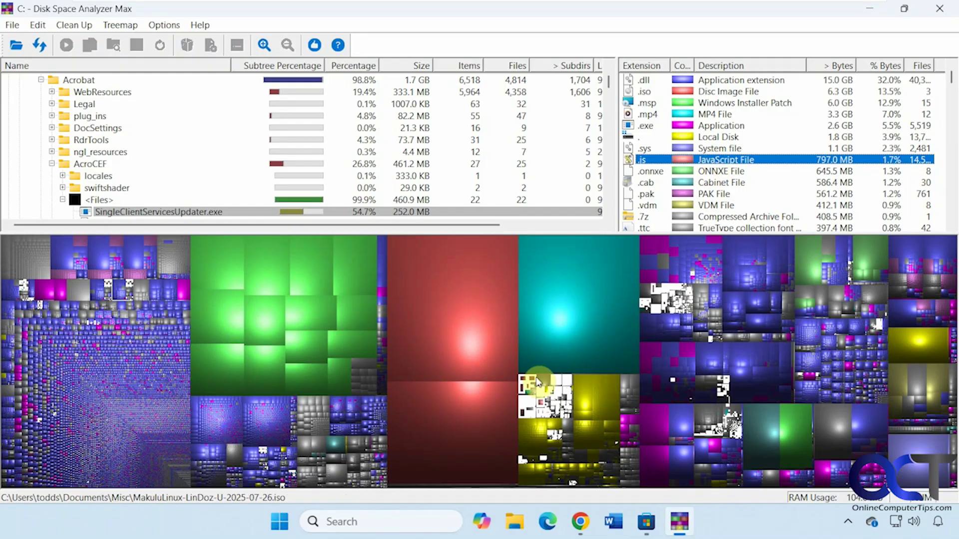
left_click(563, 381)
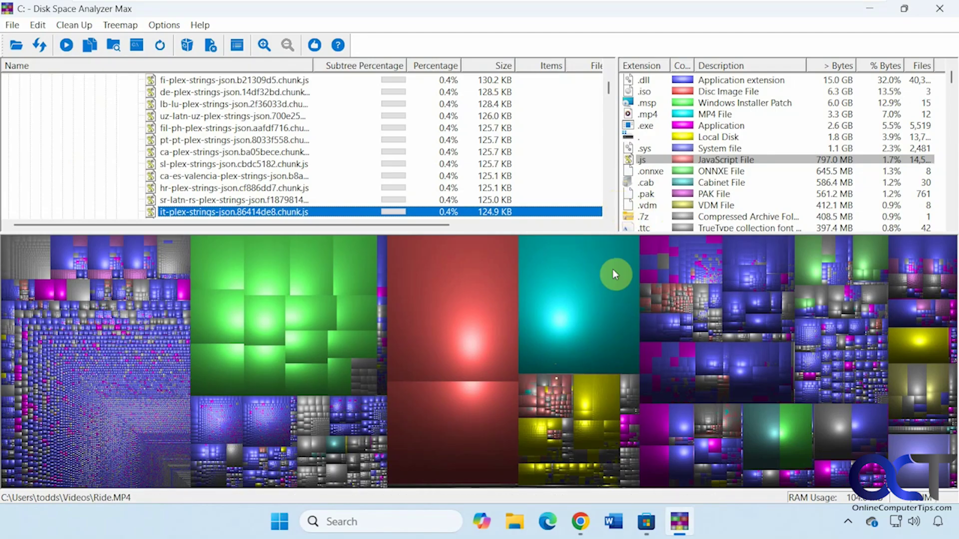
left_click(593, 300)
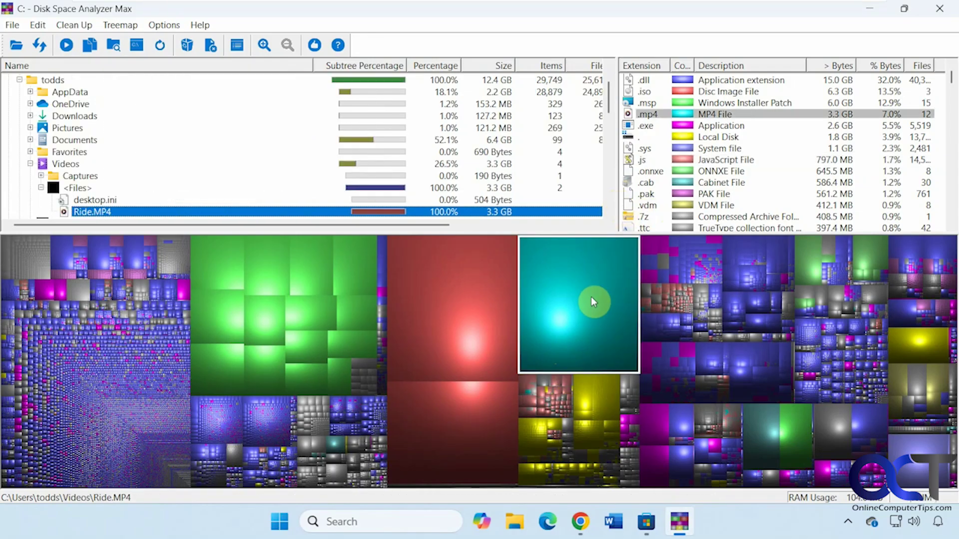
Choose A Folder as the scan target, pick Documents, and run the scan.
left_click(17, 46)
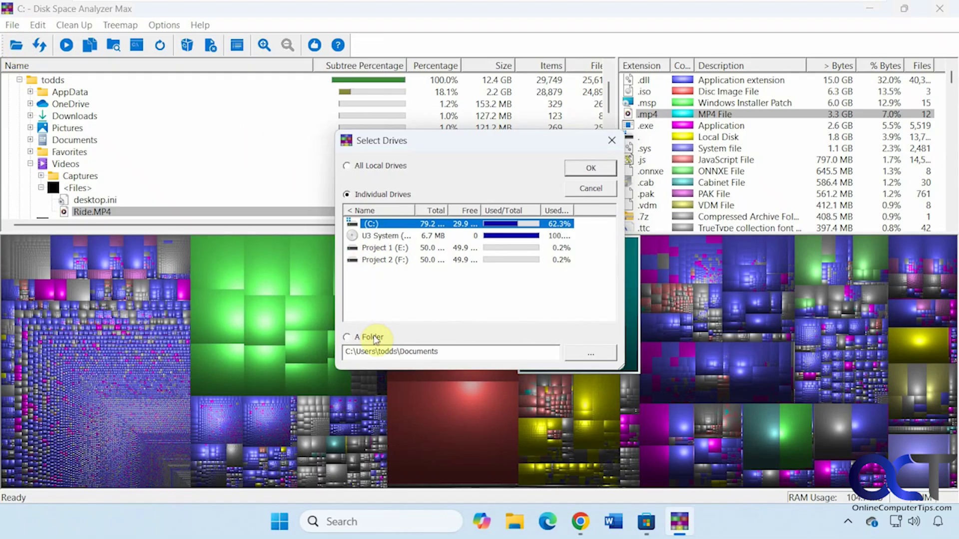
left_click(348, 337)
left_click(591, 354)
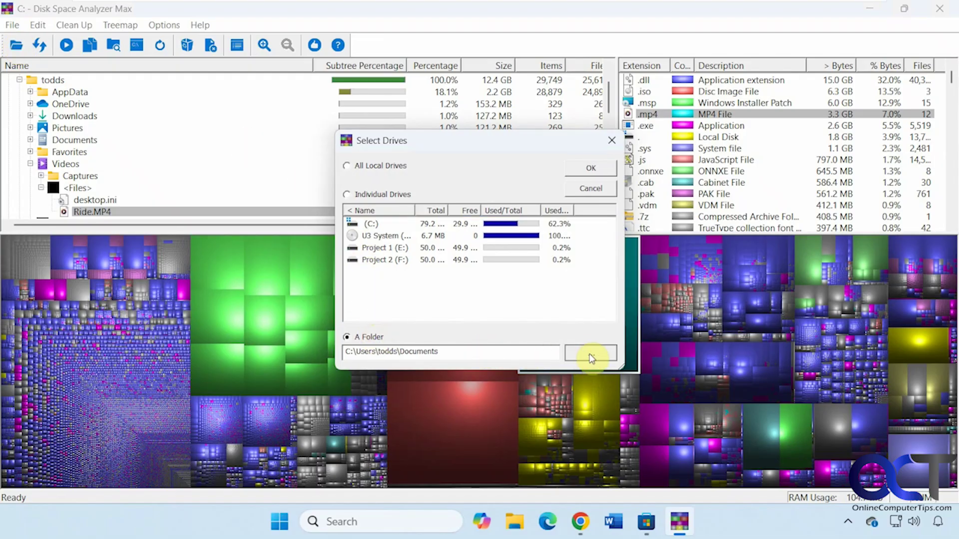
double_click(442, 227)
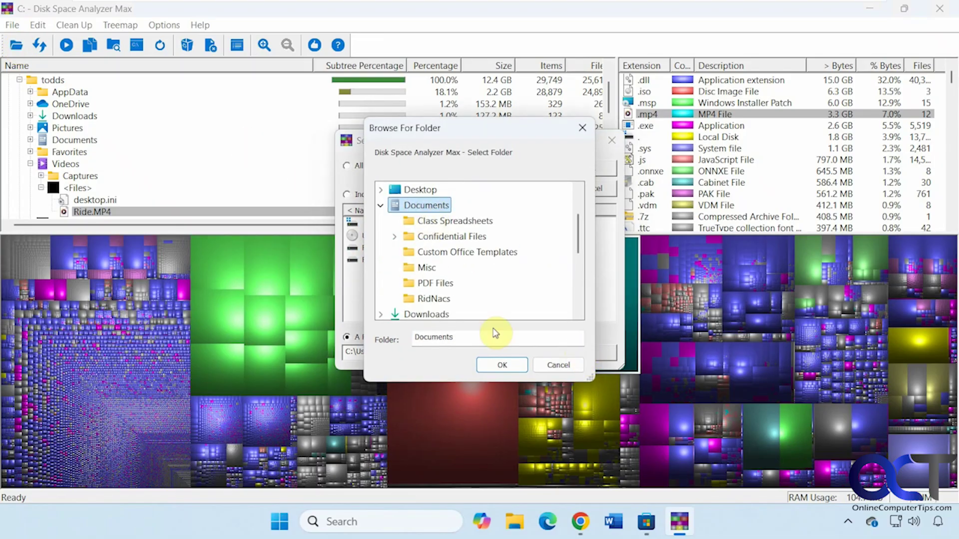
left_click(501, 364)
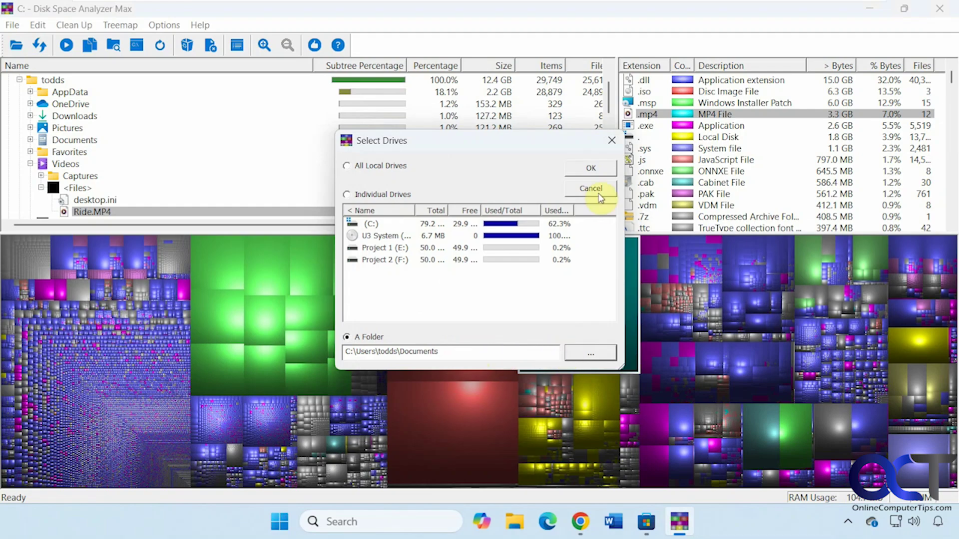
left_click(590, 168)
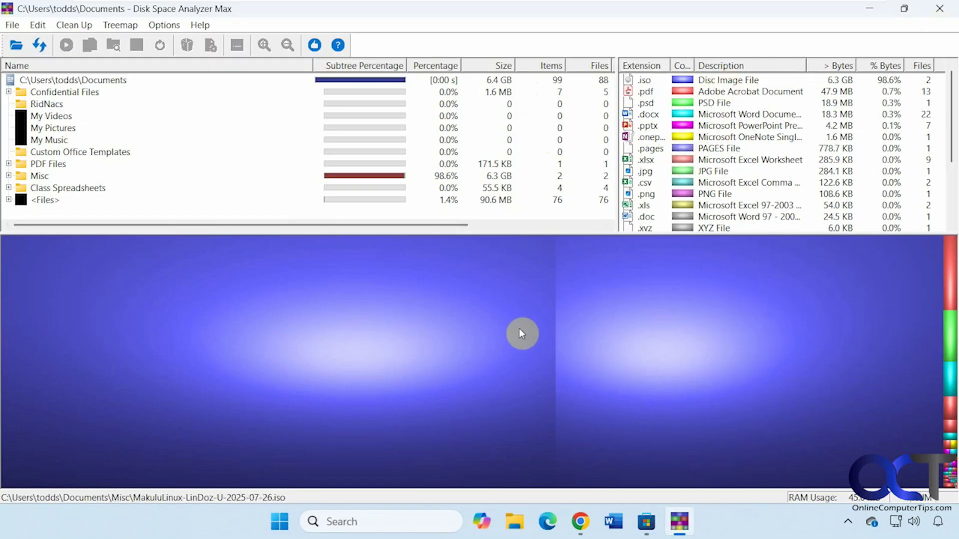
Identify the files behind the right, left and red-strip PDF treemap blocks.
left_click(630, 326)
left_click(462, 331)
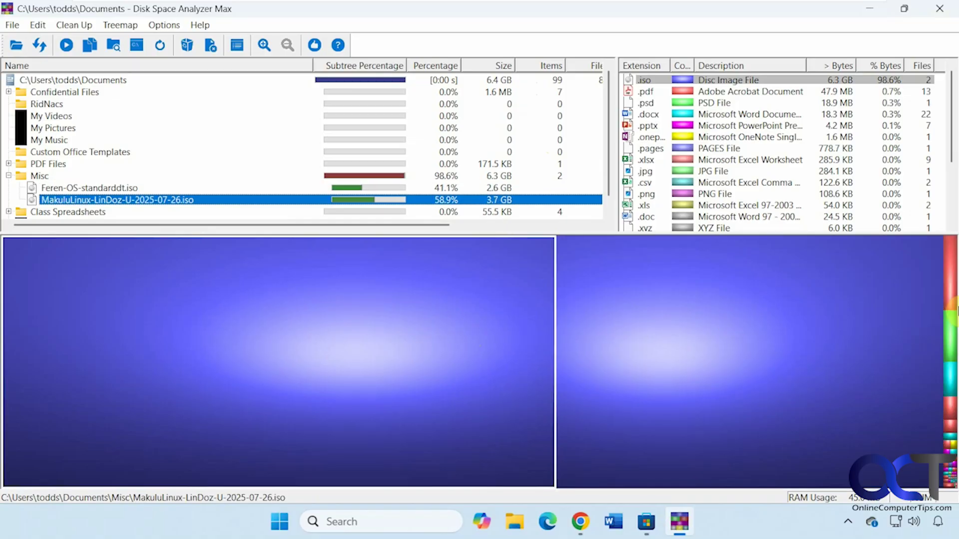
left_click(951, 292)
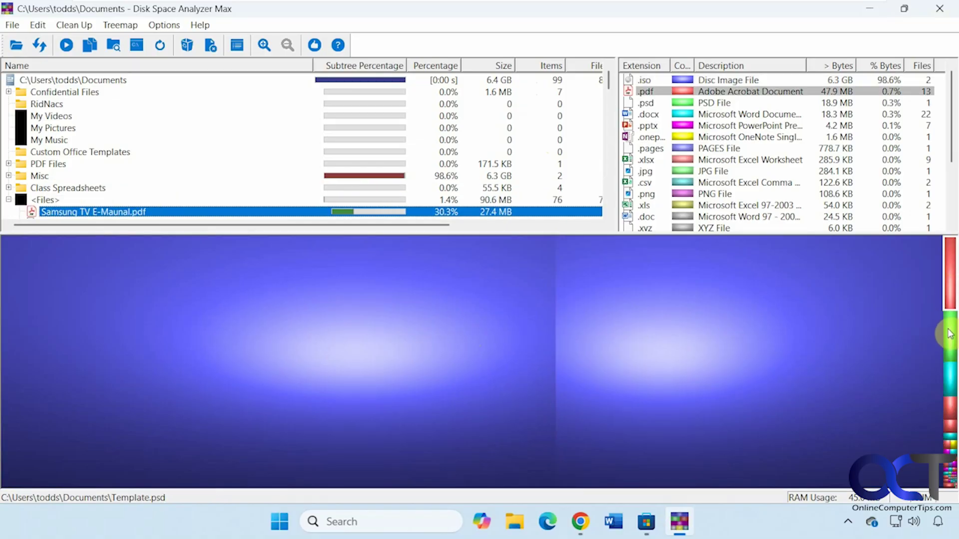
Turn off Show Treemap and collapse the loose files under Documents.
left_click(127, 26)
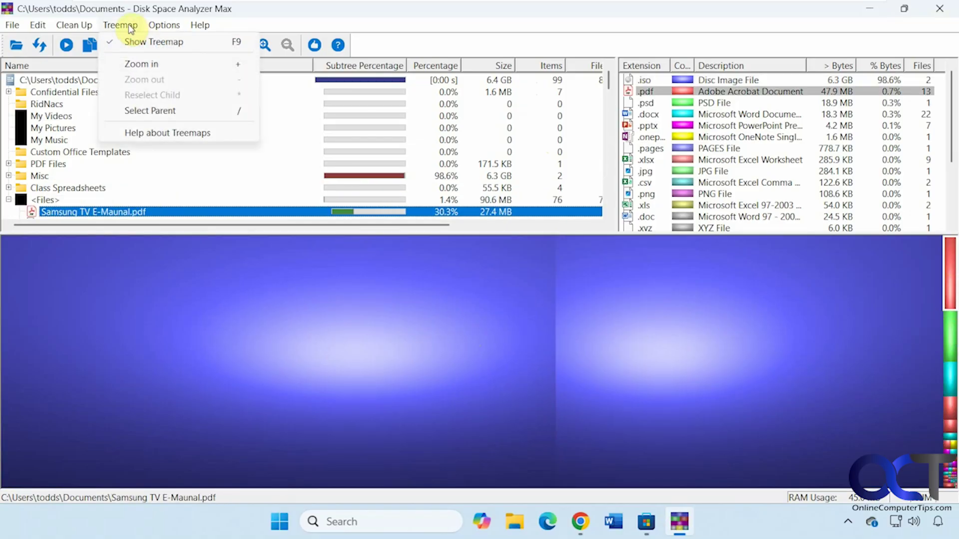
left_click(133, 41)
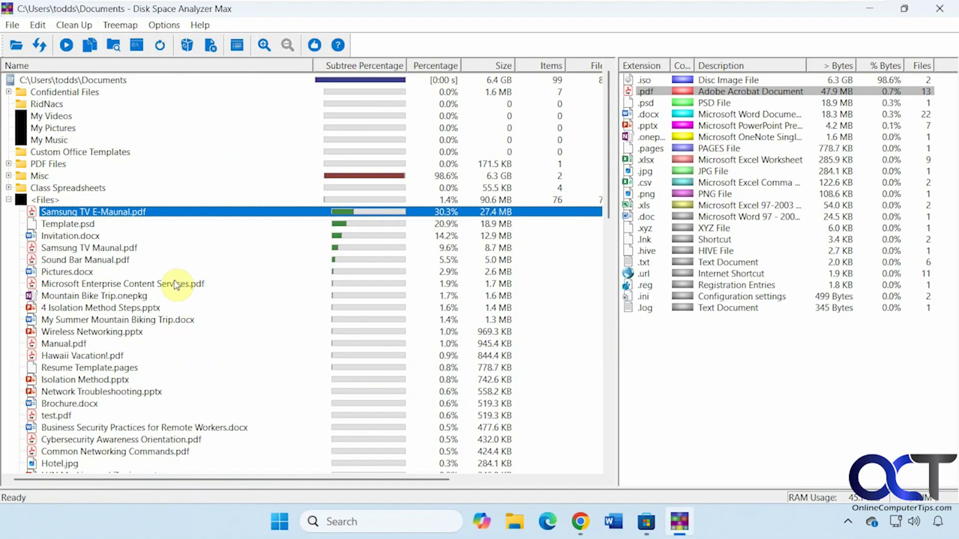
left_click(8, 200)
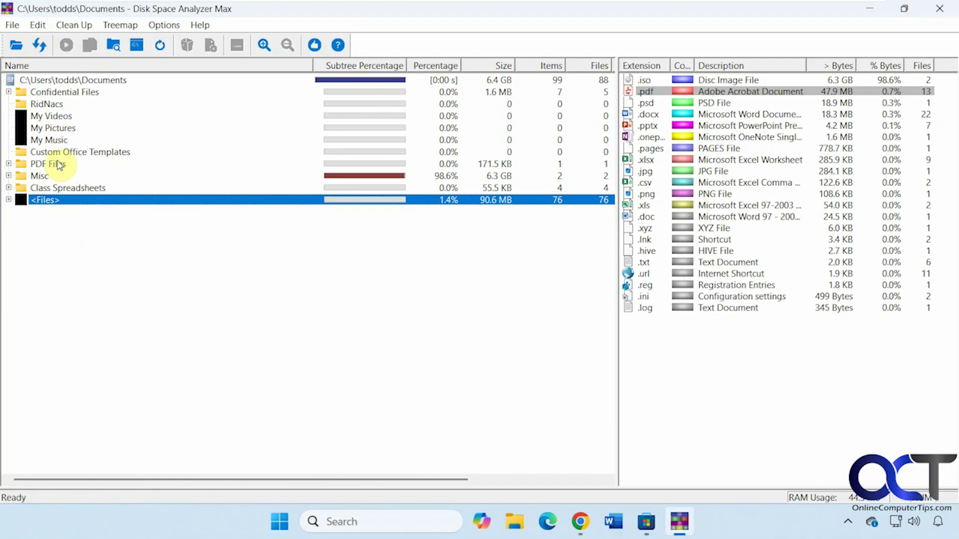
left_click(8, 92)
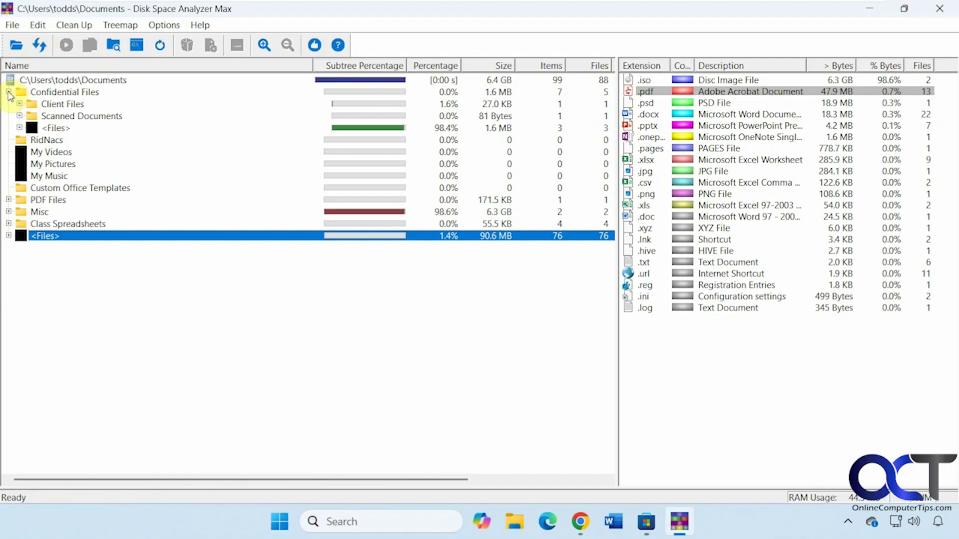
left_click(20, 104)
left_click(65, 116)
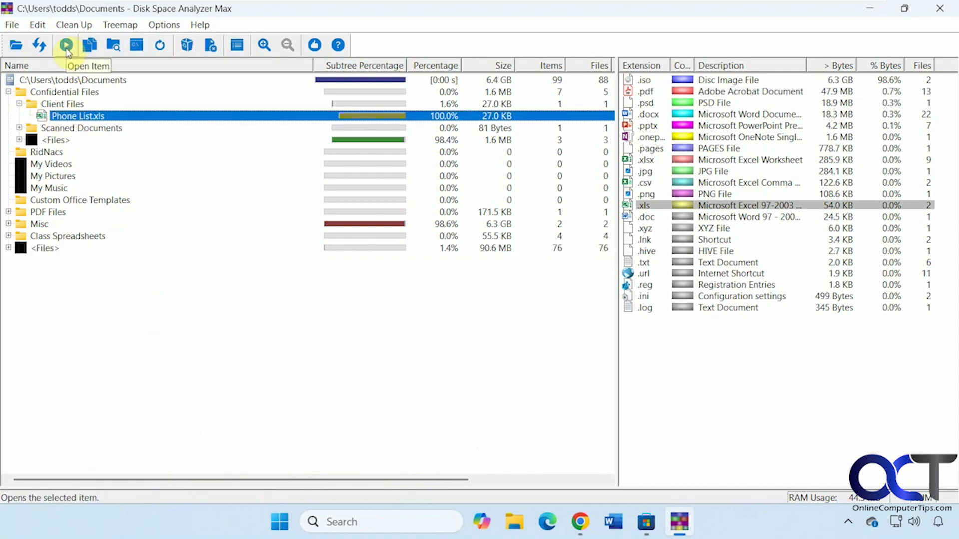
left_click(115, 50)
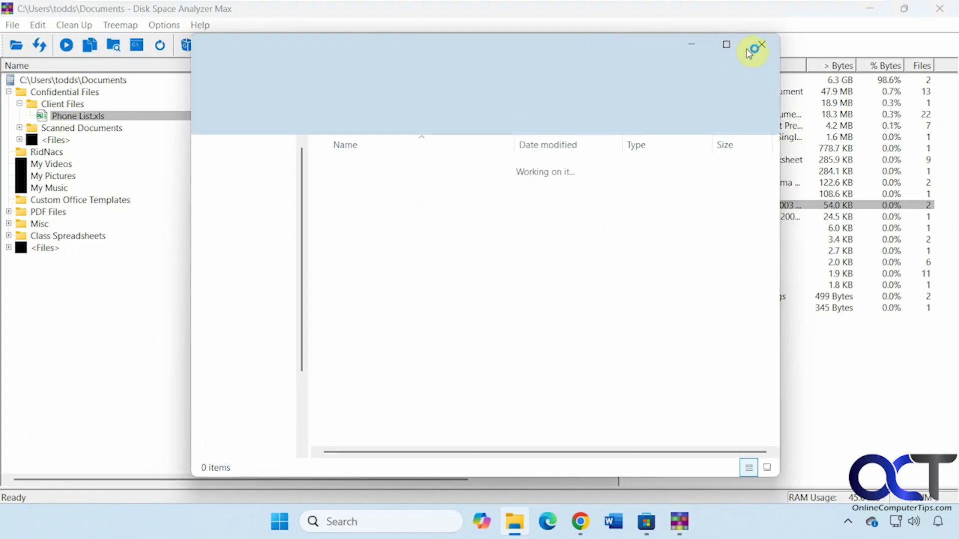
left_click(762, 44)
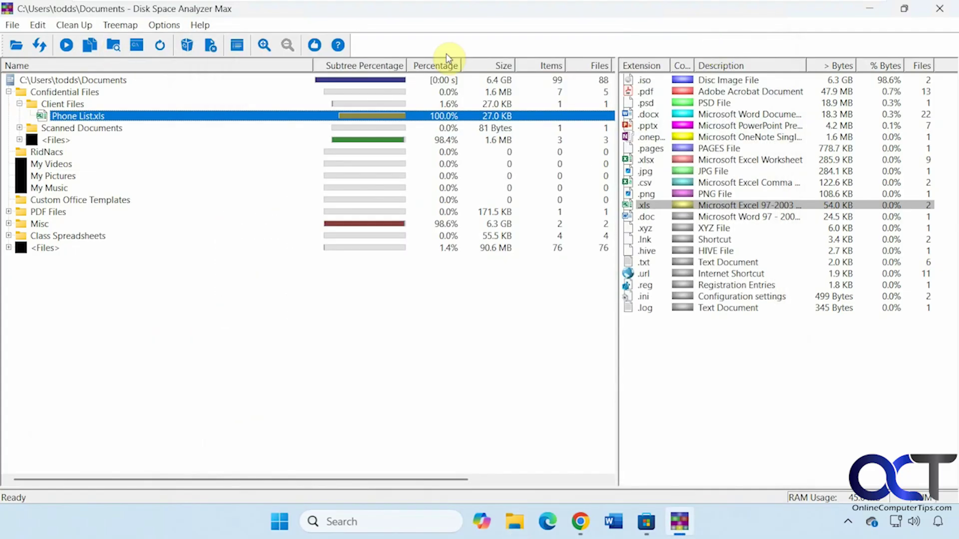
left_click(140, 52)
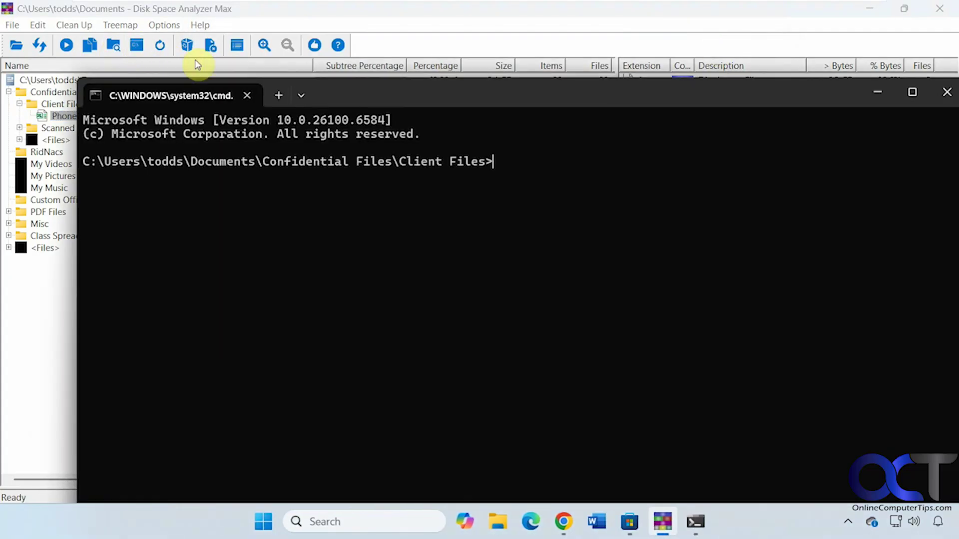
left_click(946, 93)
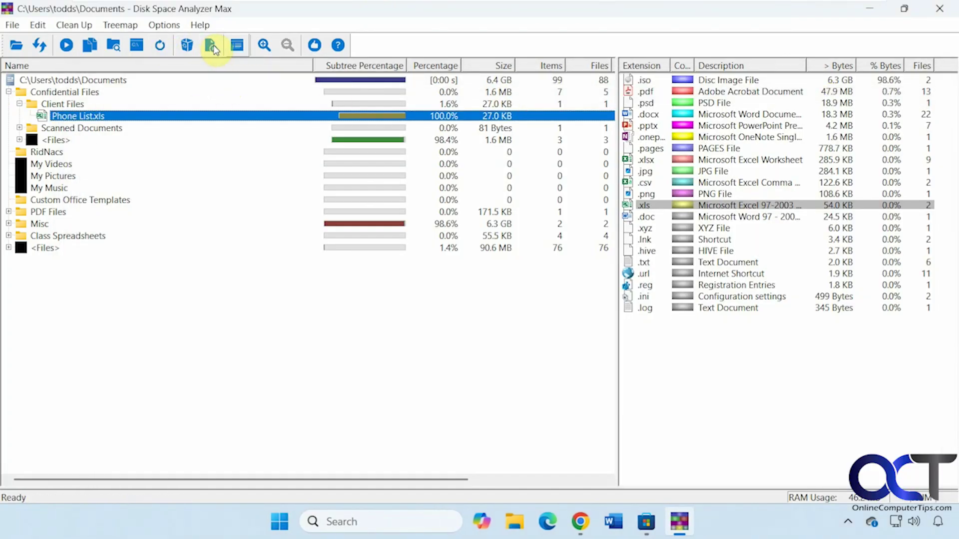
left_click(236, 48)
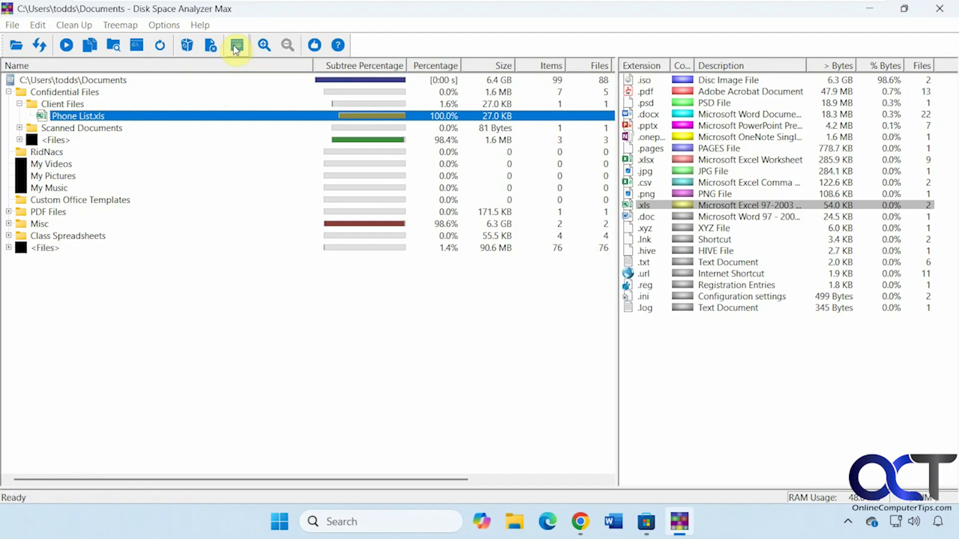
left_click(546, 50)
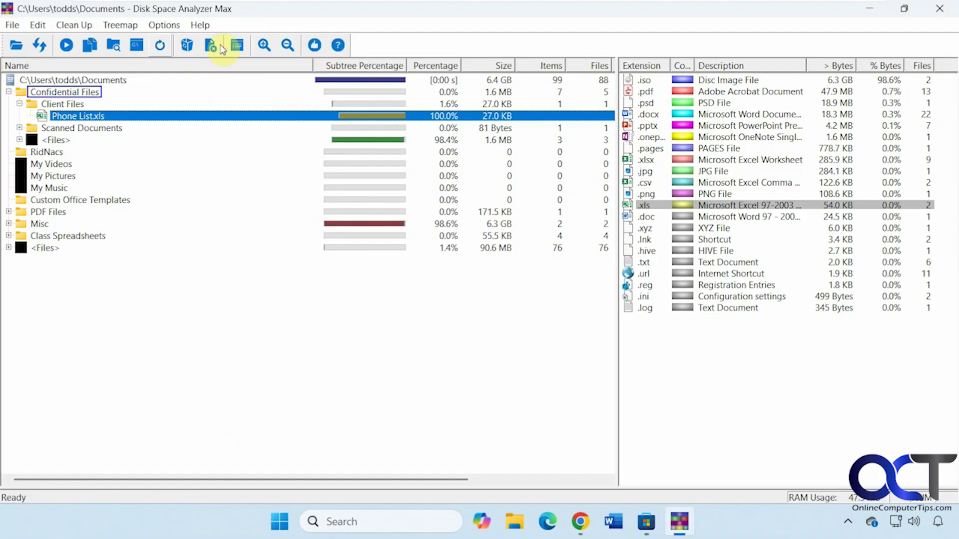
Browse the File, Edit, Clean Up and Treemap menus, ending on the Options menu.
left_click(15, 28)
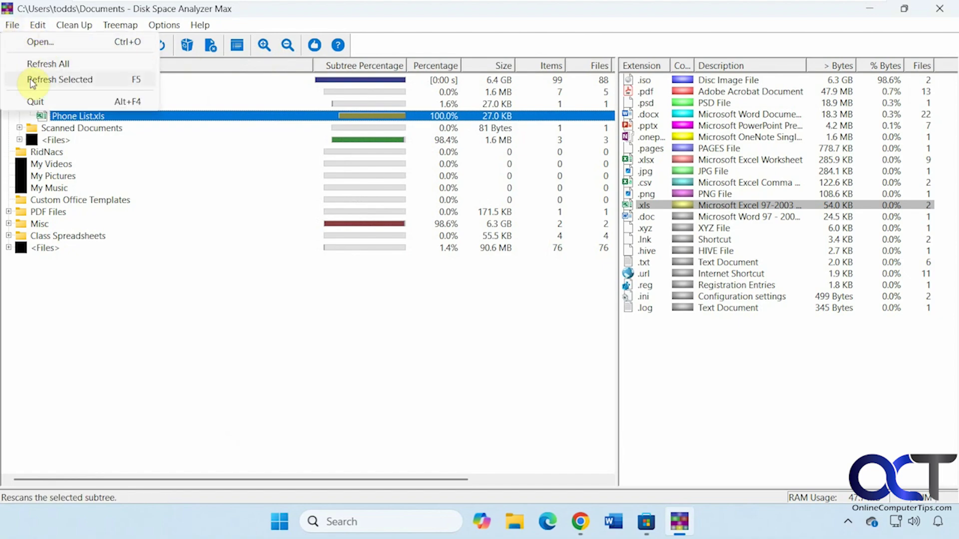
mouse_move(40, 34)
mouse_move(79, 30)
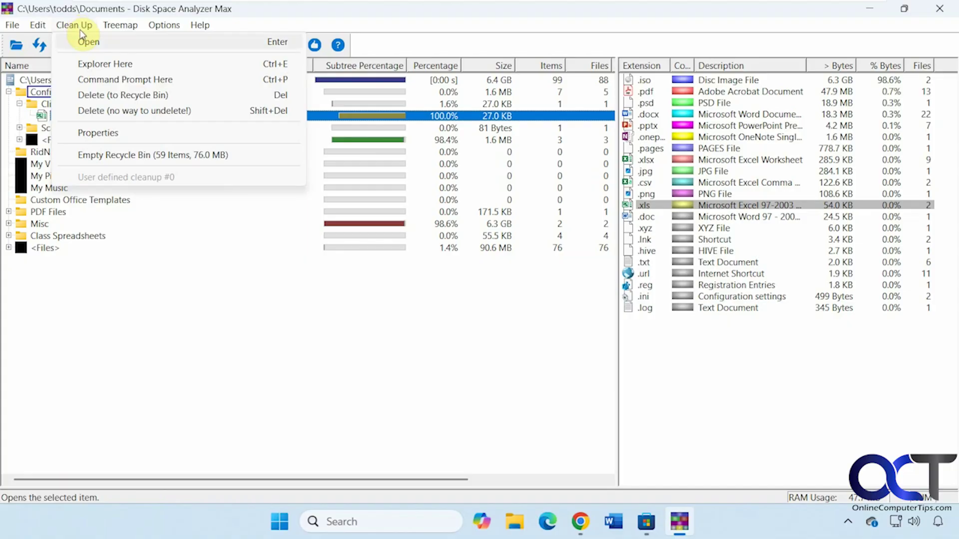
left_click(107, 155)
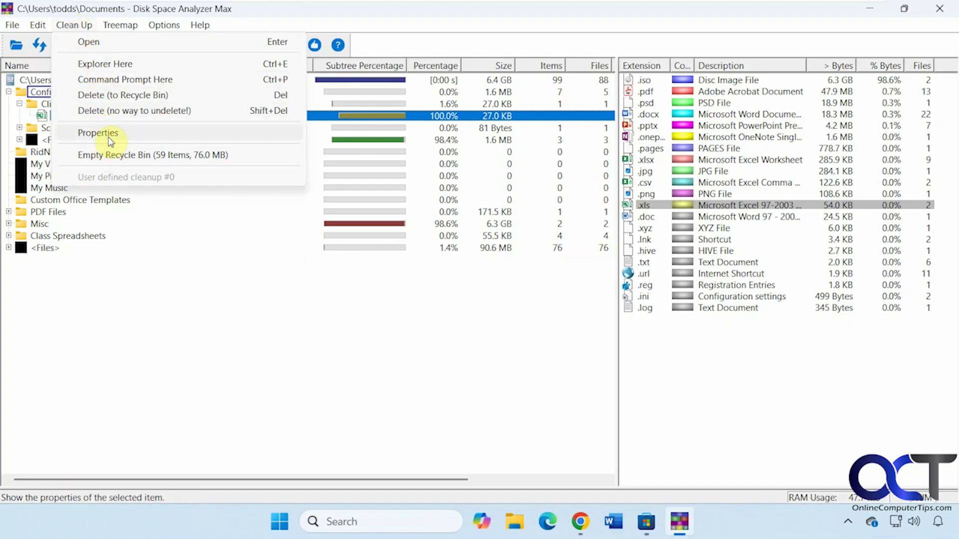
mouse_move(129, 28)
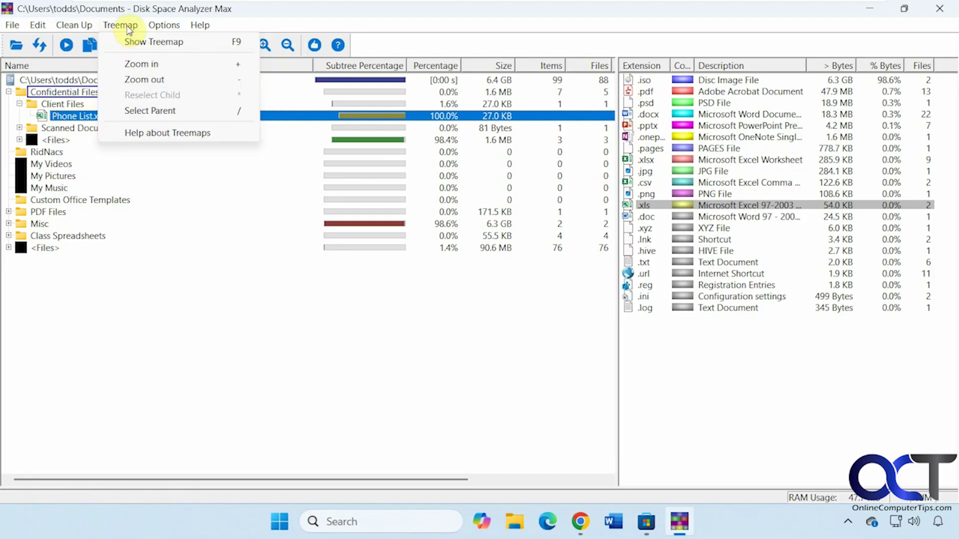
left_click(164, 26)
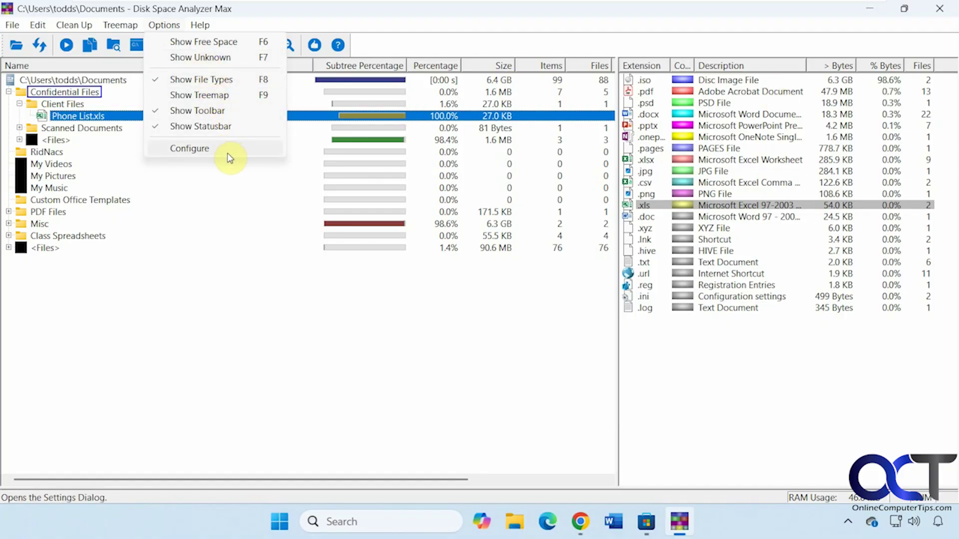
In Options > Configure, apply Show Grid and Show Stripes, then turn both back off.
left_click(190, 151)
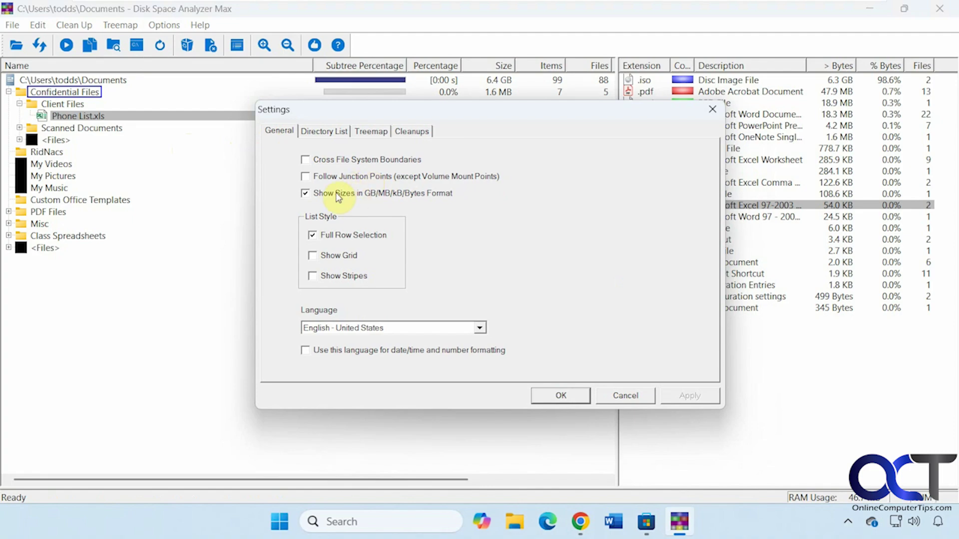
left_click(352, 250)
left_click(699, 398)
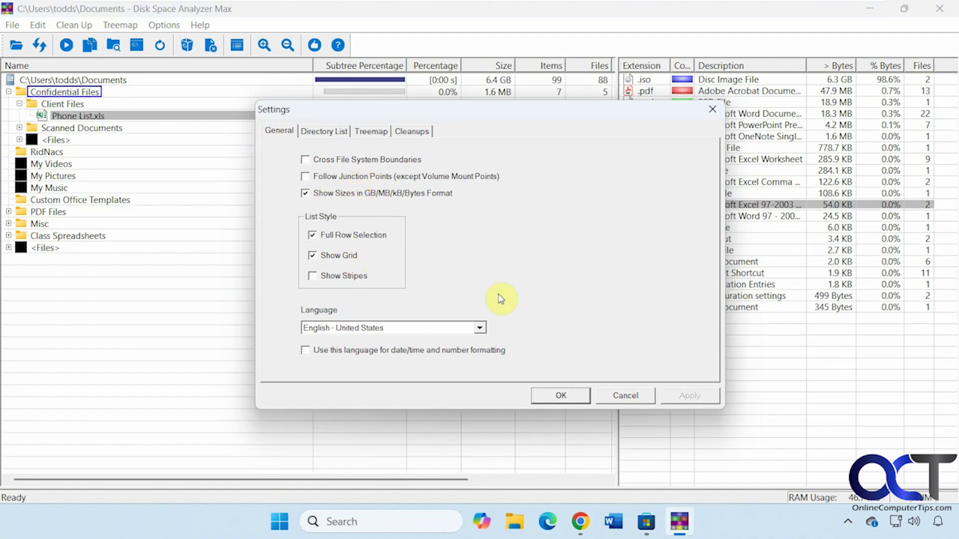
left_click(355, 276)
left_click(689, 404)
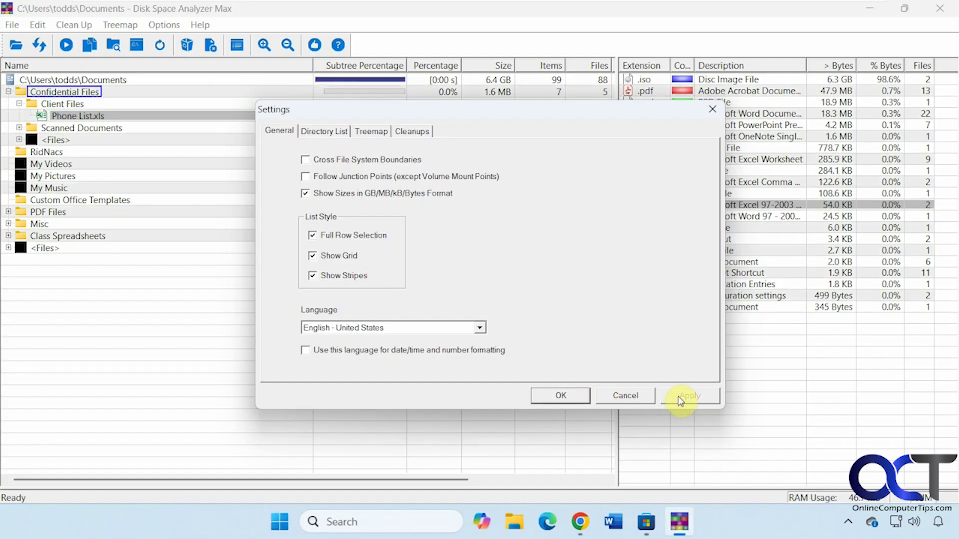
left_click(361, 276)
left_click(343, 255)
left_click(681, 396)
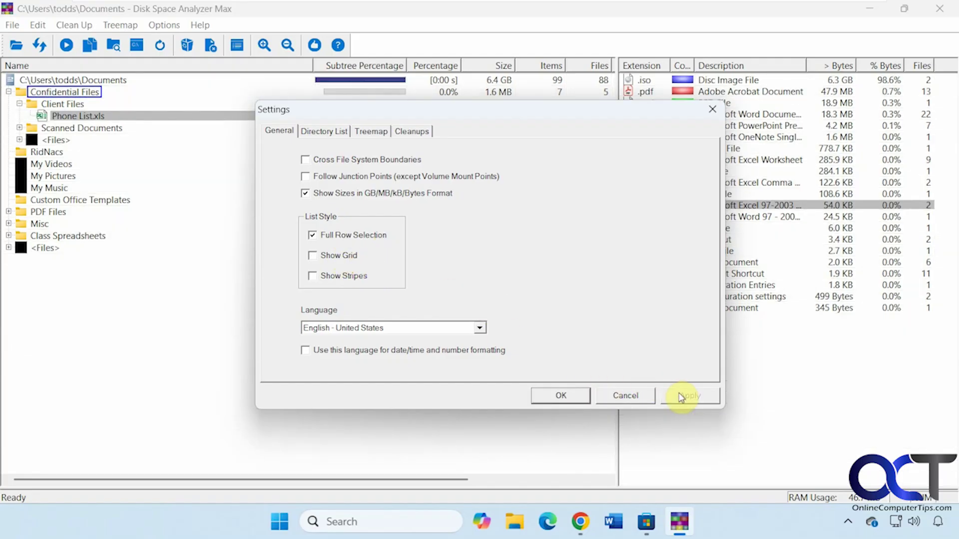
Limit Directory List subtree colour bars to the first two tree levels.
left_click(340, 132)
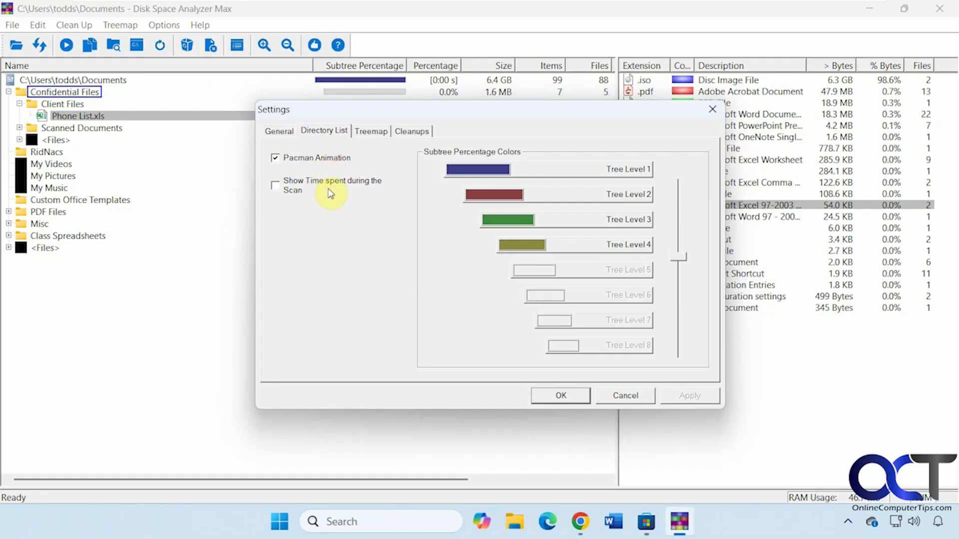
left_click(684, 254)
mouse_move(684, 254)
left_mouse_down()
mouse_move(684, 212)
mouse_move(681, 251)
left_mouse_up()
Preview the treemap in KDirStat style, then return it to SequoiaView style.
left_click(375, 133)
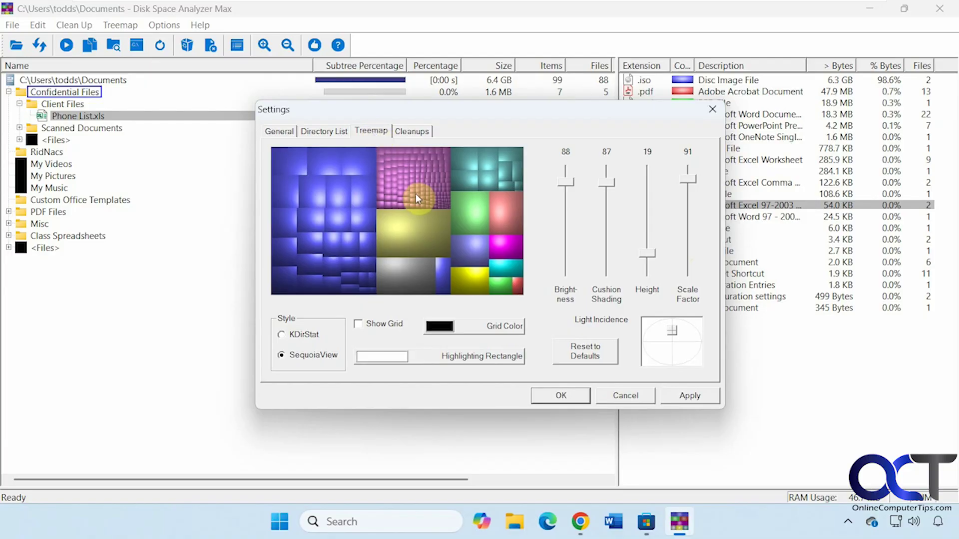
left_click(303, 335)
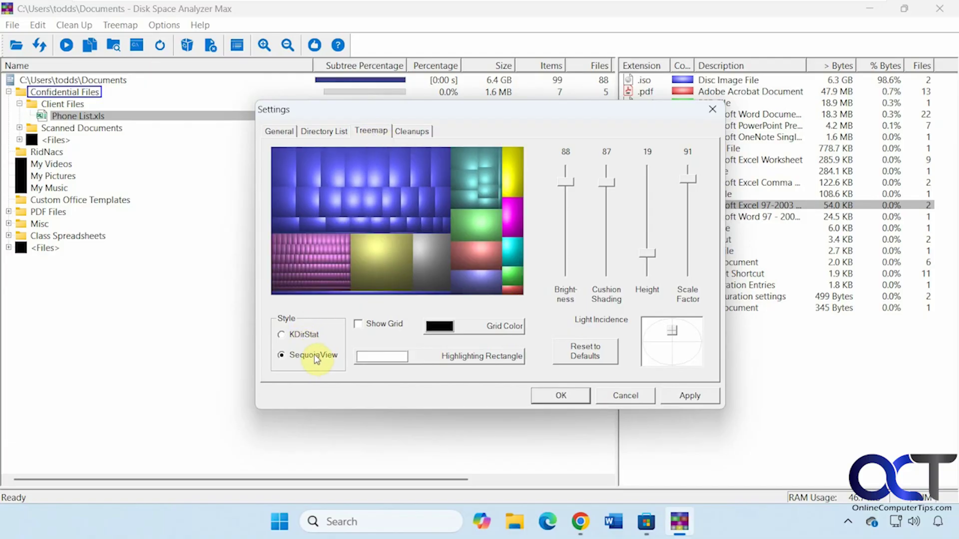
left_click(358, 325)
left_click(358, 325)
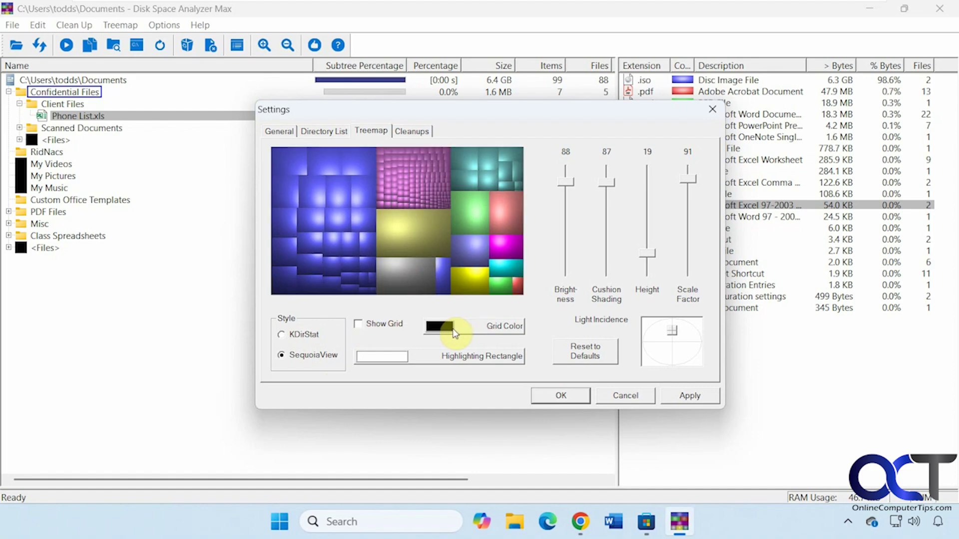
Inspect User defined cleanup #1, cancel Settings, and dismiss the Clean Up menu unused.
left_click(411, 131)
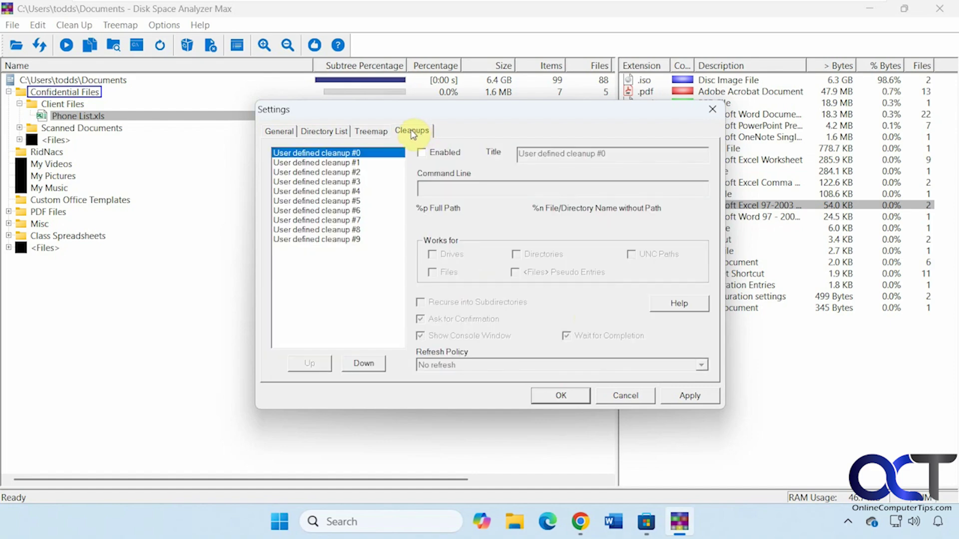
left_click(347, 163)
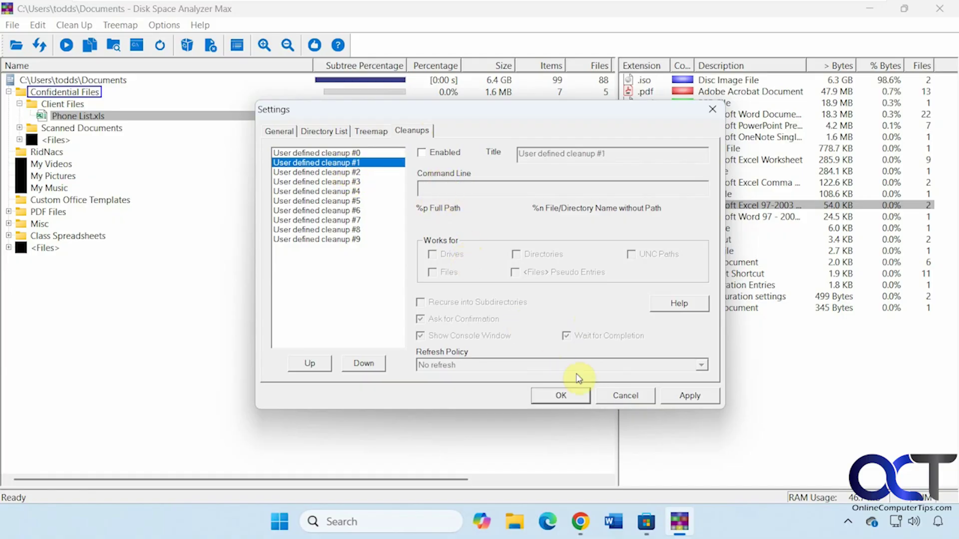
left_click(615, 396)
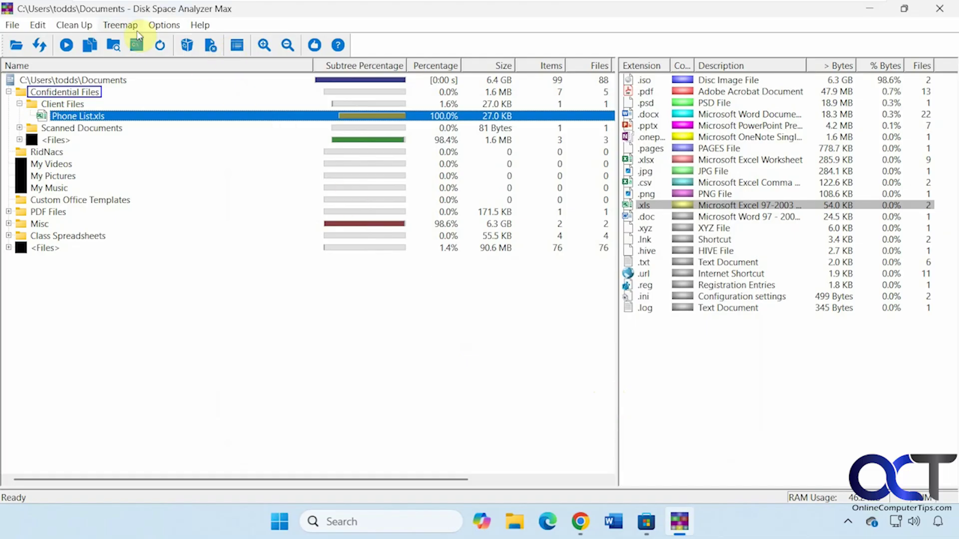
left_click(89, 26)
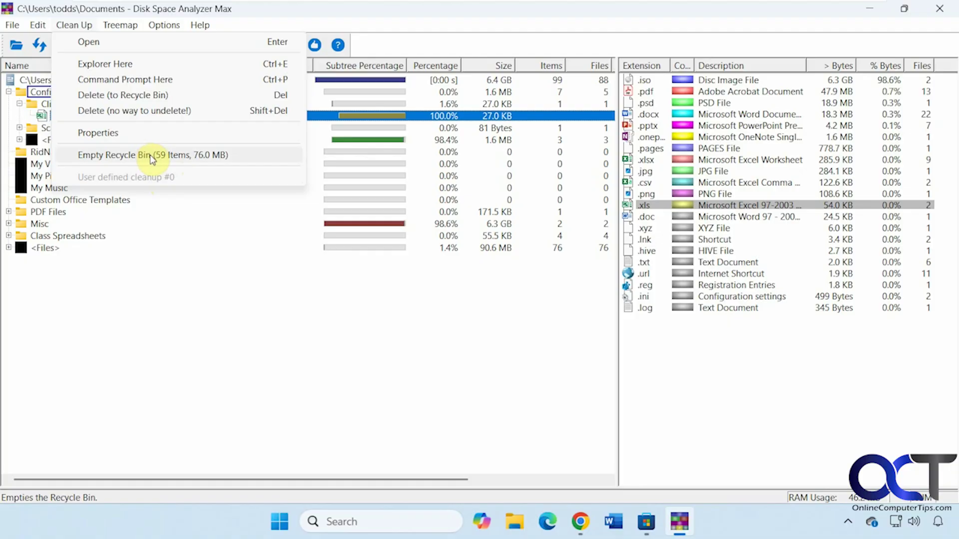
left_click(217, 317)
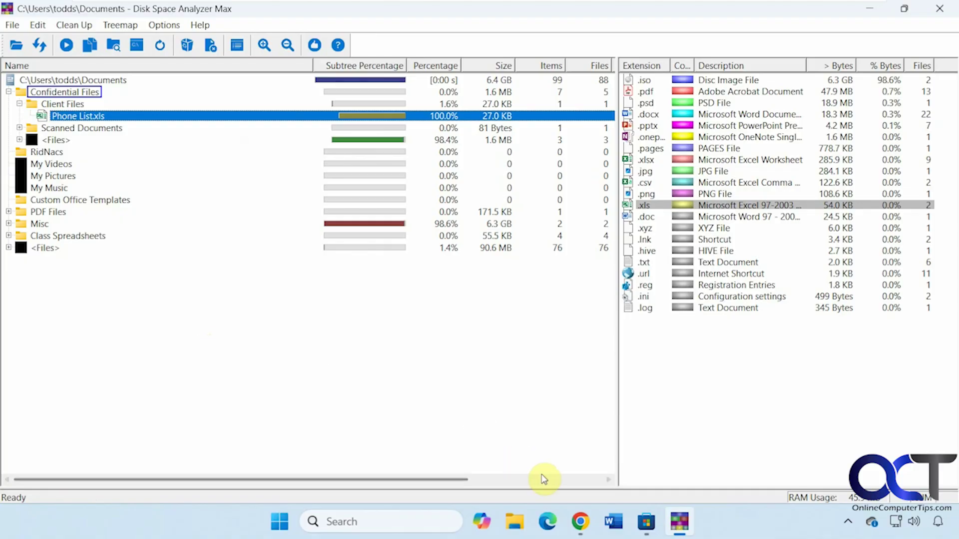
Show the Disk Space Analyzer Max page in Microsoft Store from the taskbar.
left_click(647, 523)
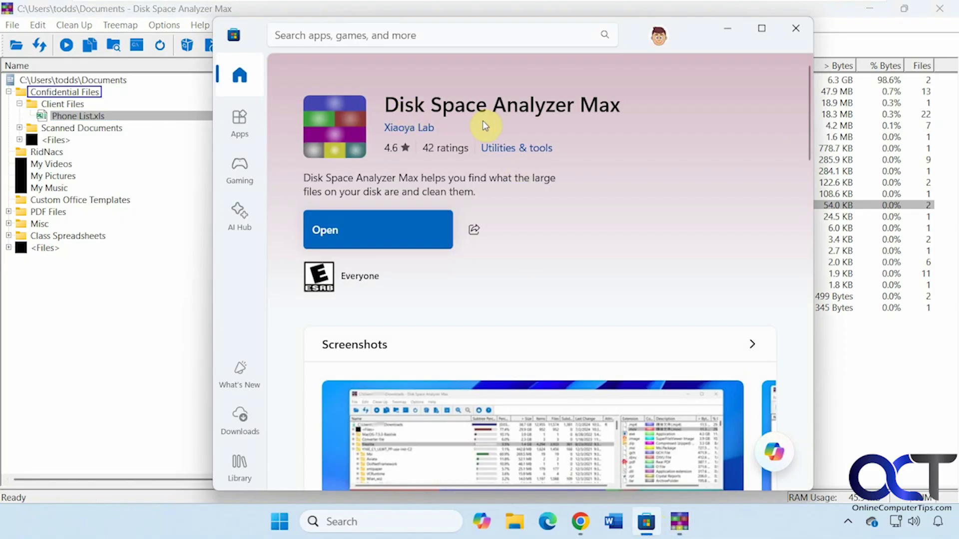